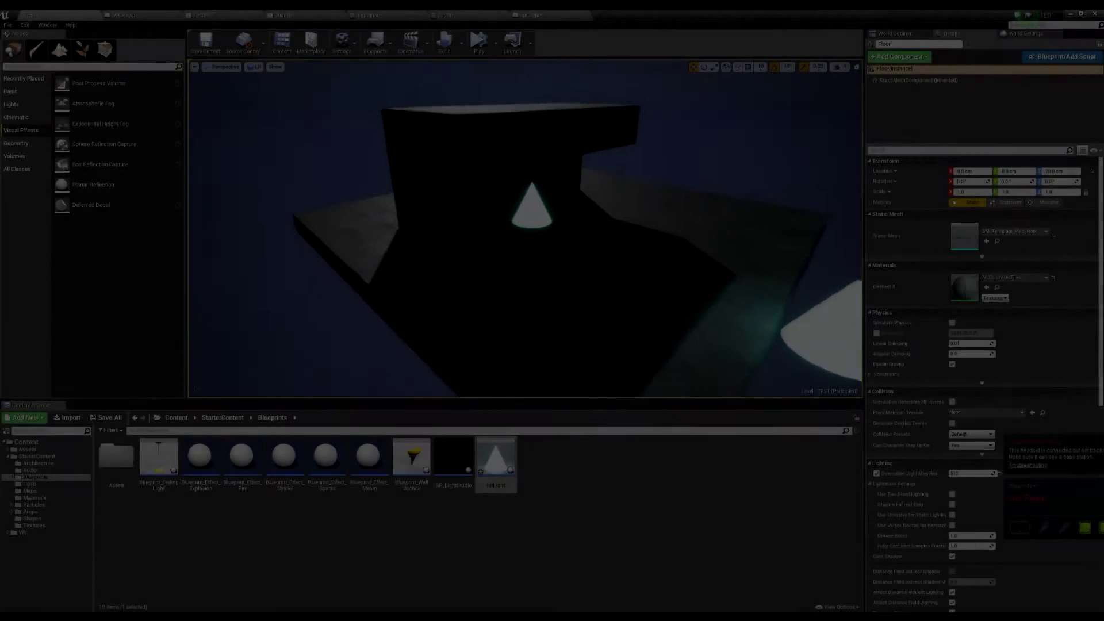
Examine the glowing cone and the surfaces around it in the level, including a brief play preview.
right_drag(577, 299, 643, 178)
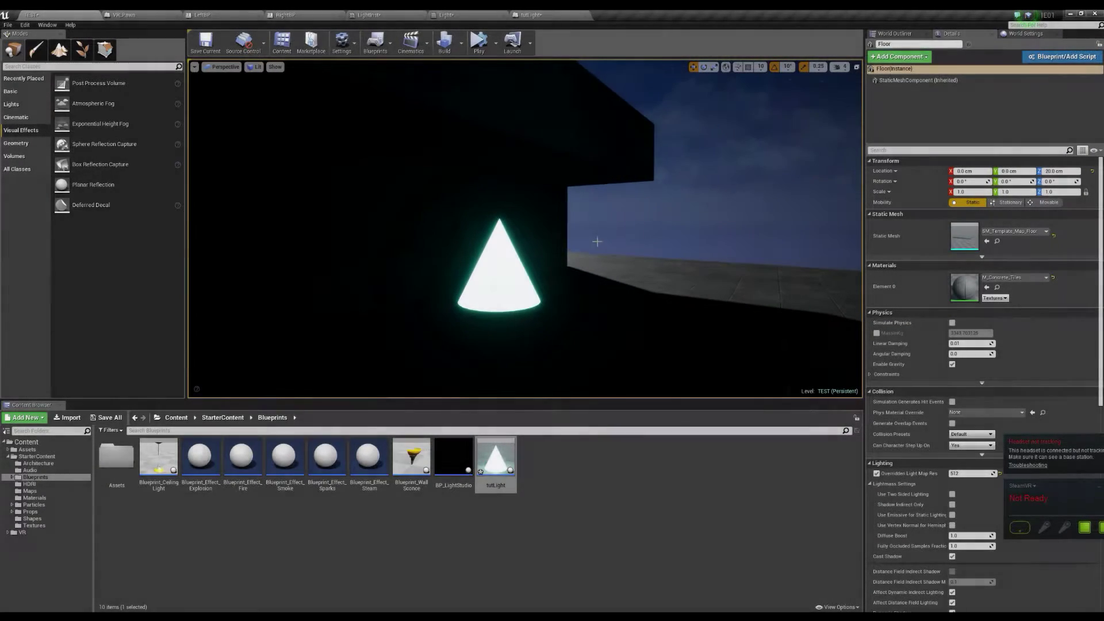
right_drag(622, 227, 537, 266)
click(537, 267)
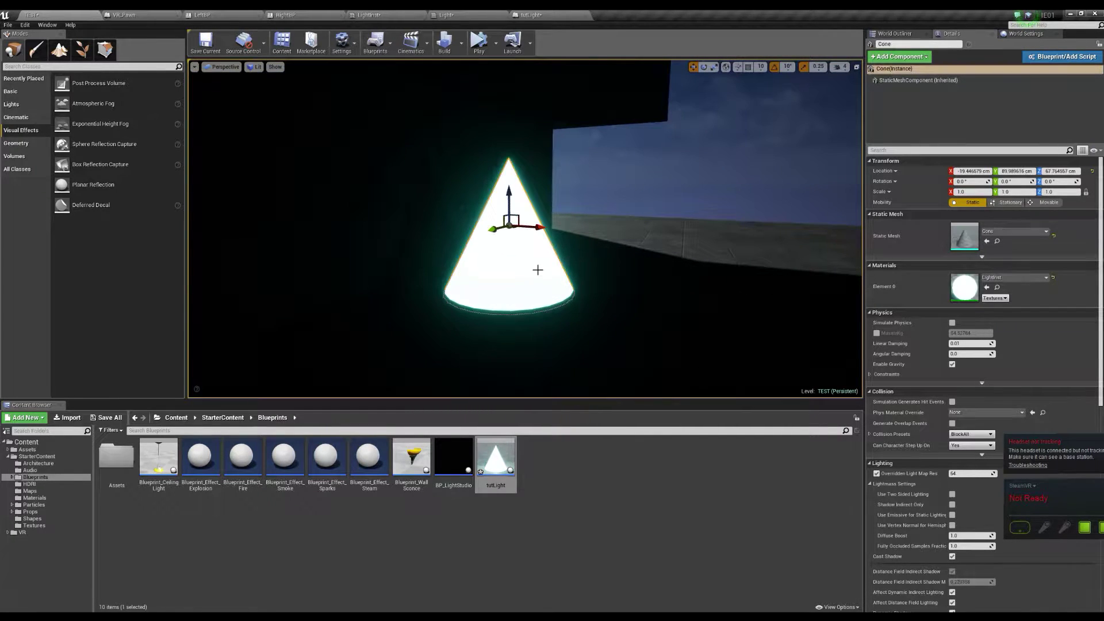
scroll(537, 266, down, 3)
click(626, 187)
mouse_move(626, 187)
right_down()
mouse_move(598, 181)
mouse_move(546, 198)
mouse_move(627, 187)
right_up()
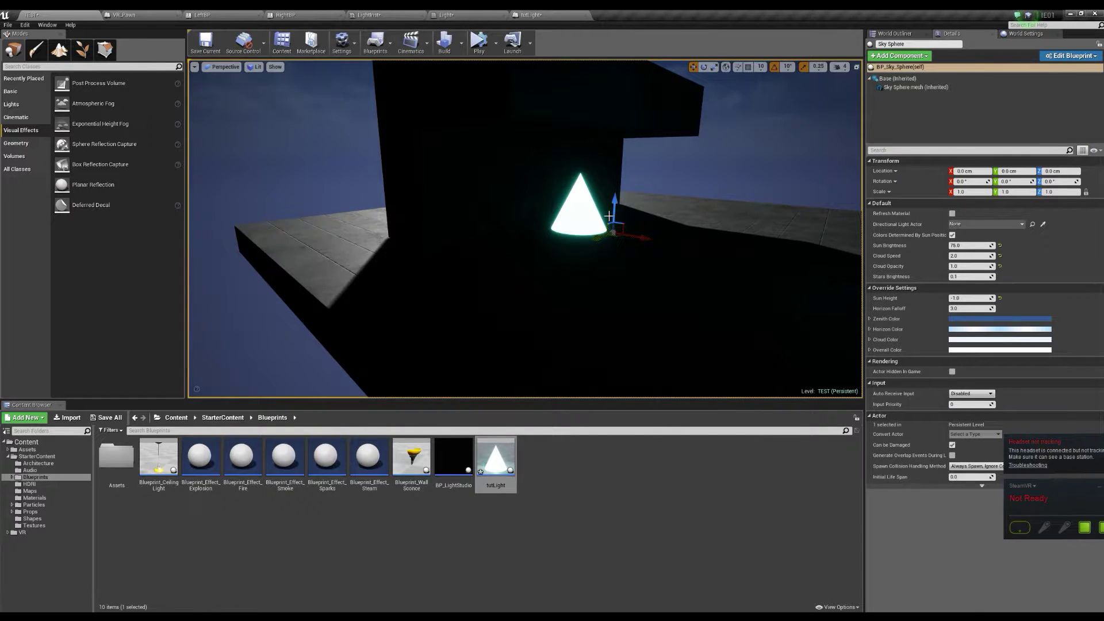
right_drag(630, 205, 626, 205)
click(480, 46)
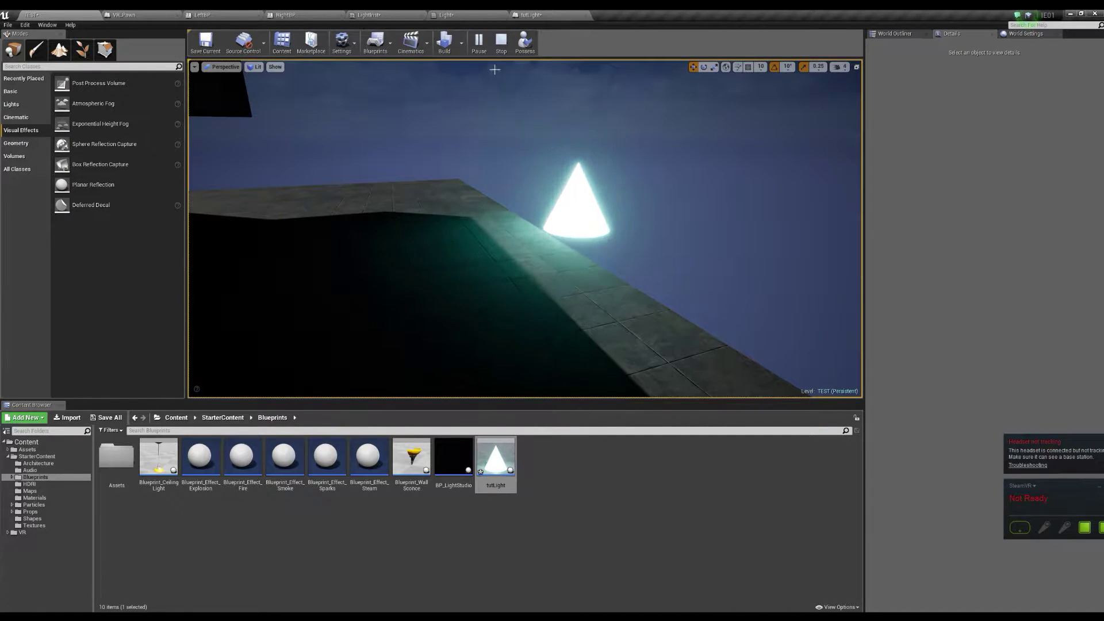
click(501, 41)
right_drag(570, 136, 521, 136)
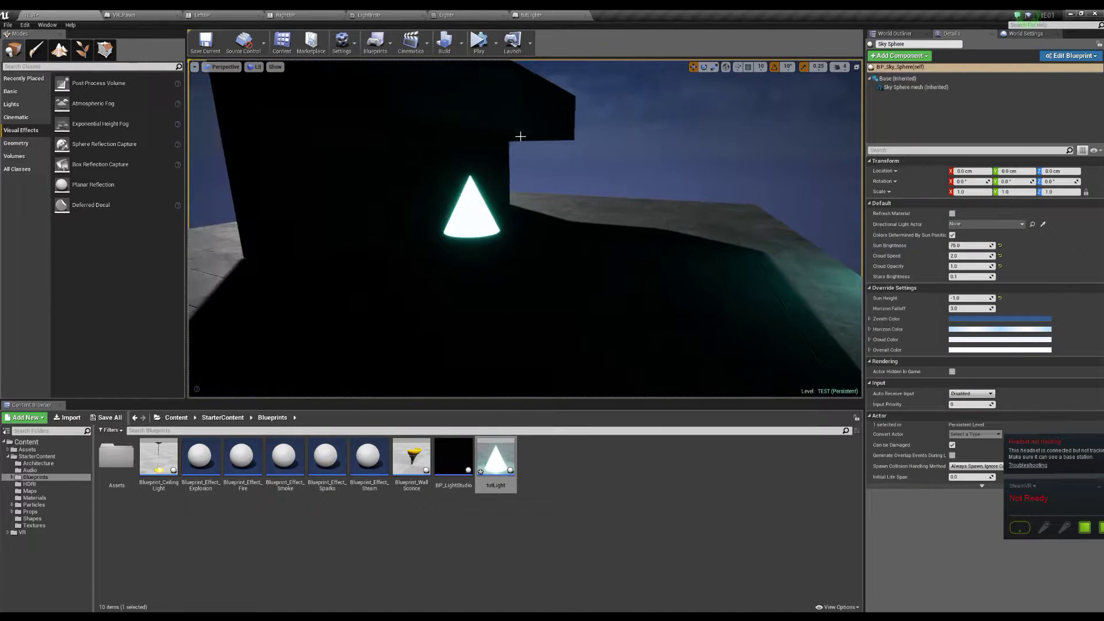
Open the Light material from the StarterContent Materials folder and inspect its turquoise colour constant.
click(481, 207)
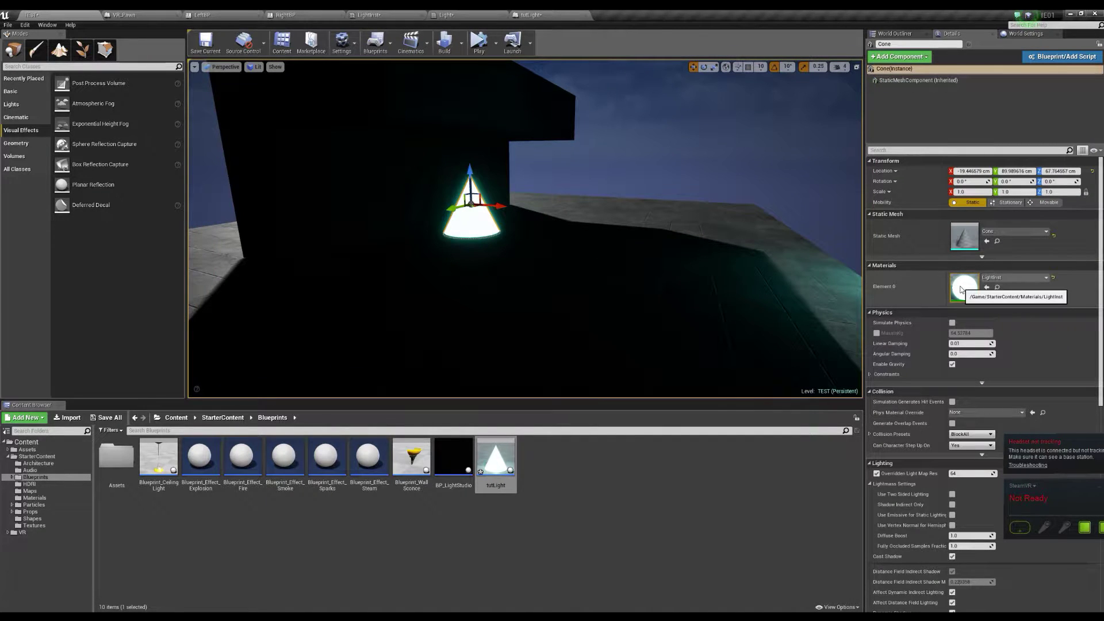
click(34, 497)
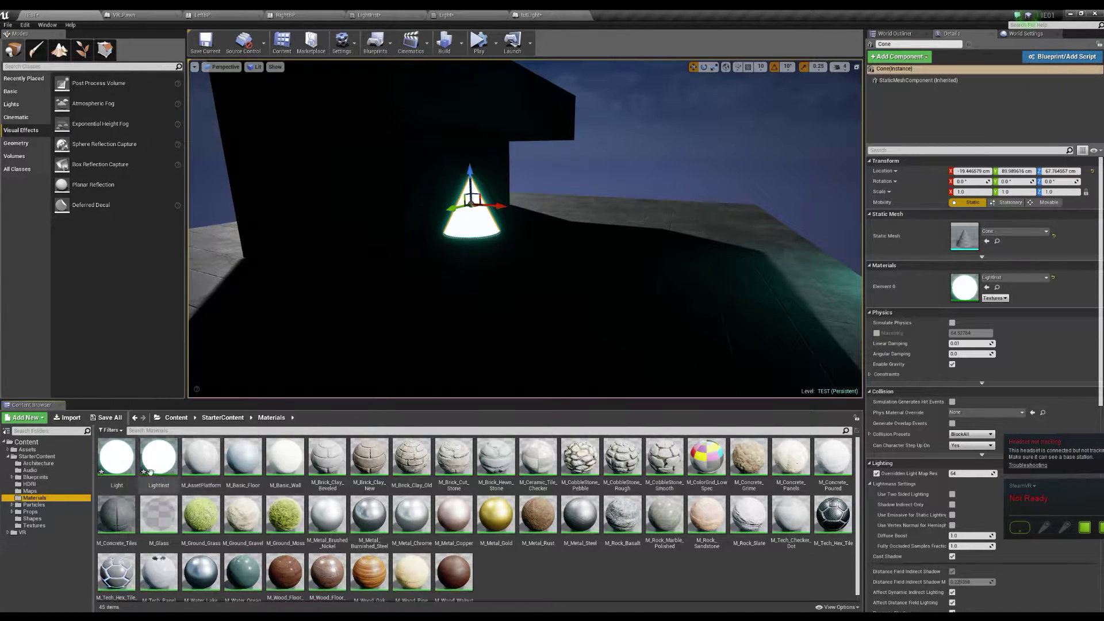
double_click(114, 457)
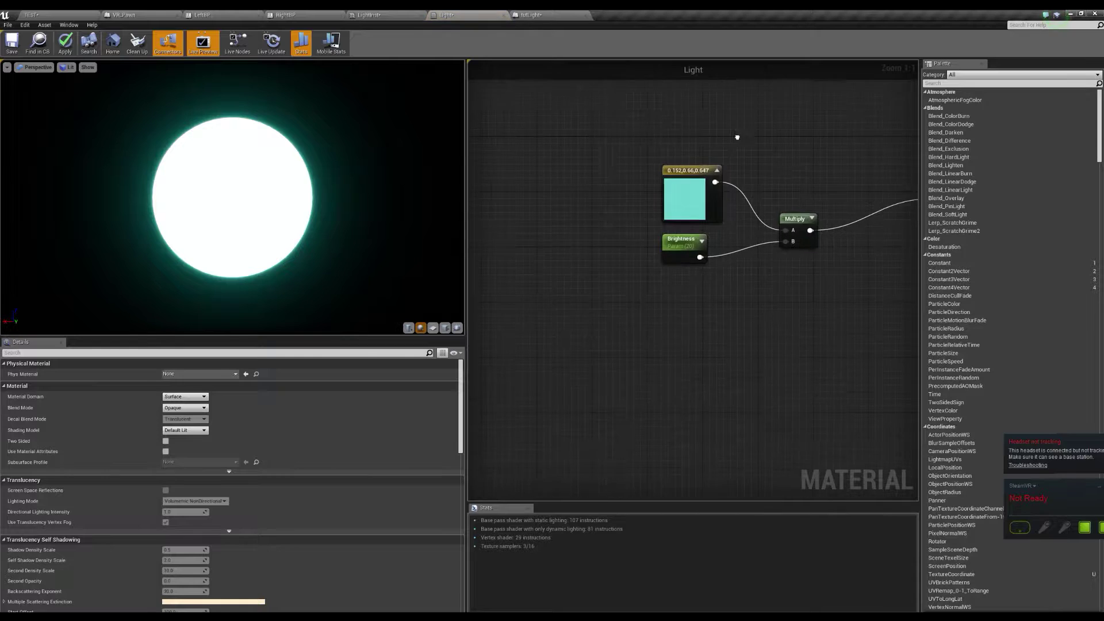
click(568, 343)
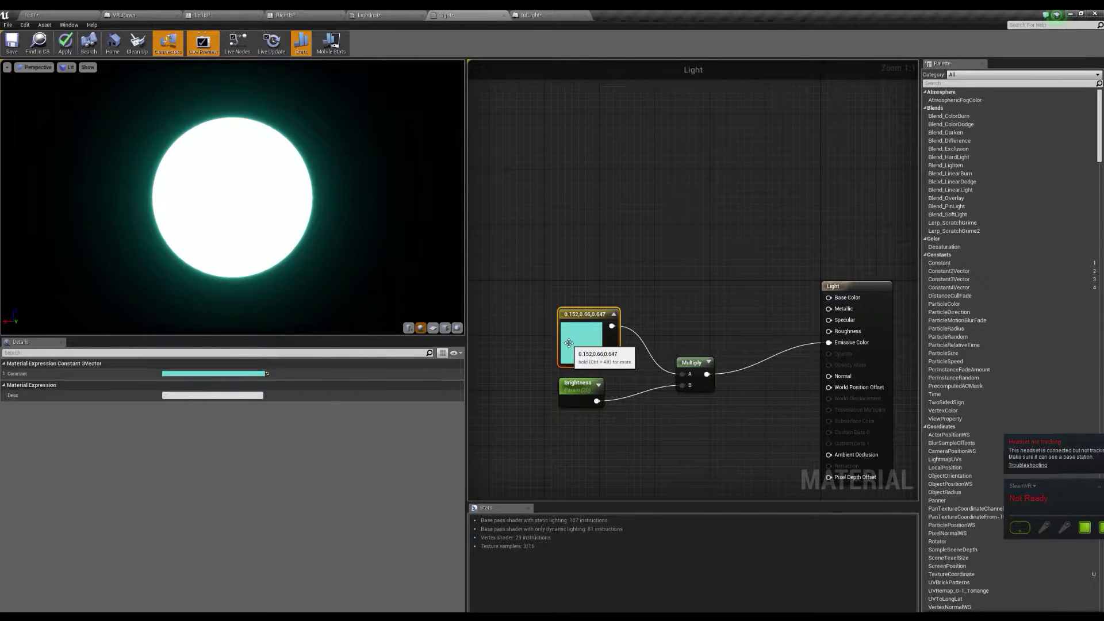
Add a blank Constant3Vector node above the turquoise colour constant and a scalar parameter node below Brightness.
click(548, 224)
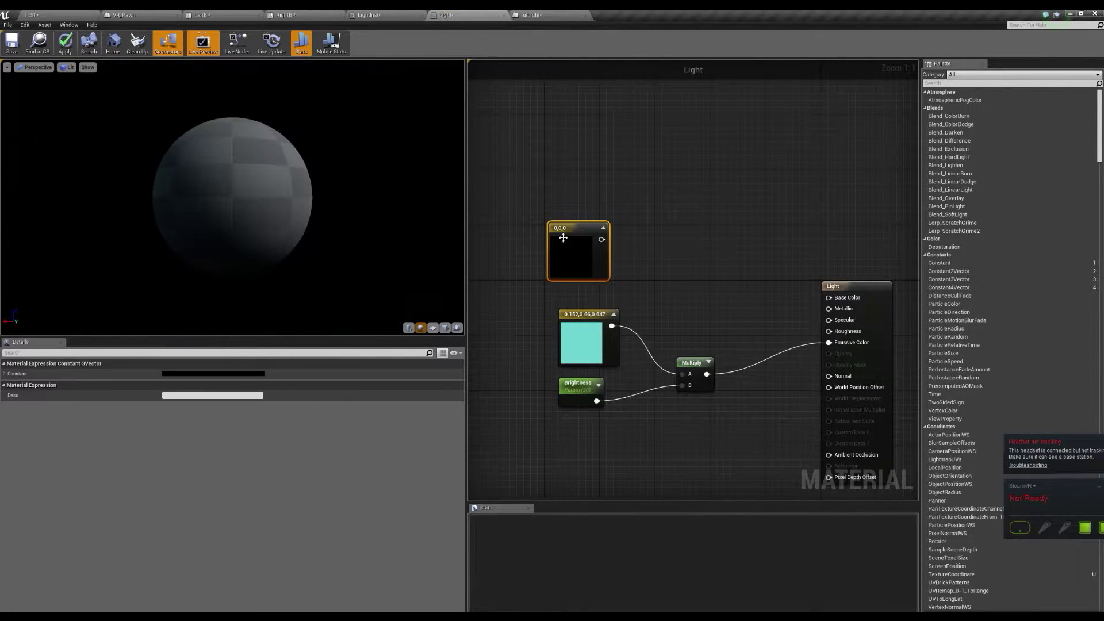
drag(602, 239, 661, 305)
click(624, 431)
click(625, 430)
right_drag(615, 442, 618, 352)
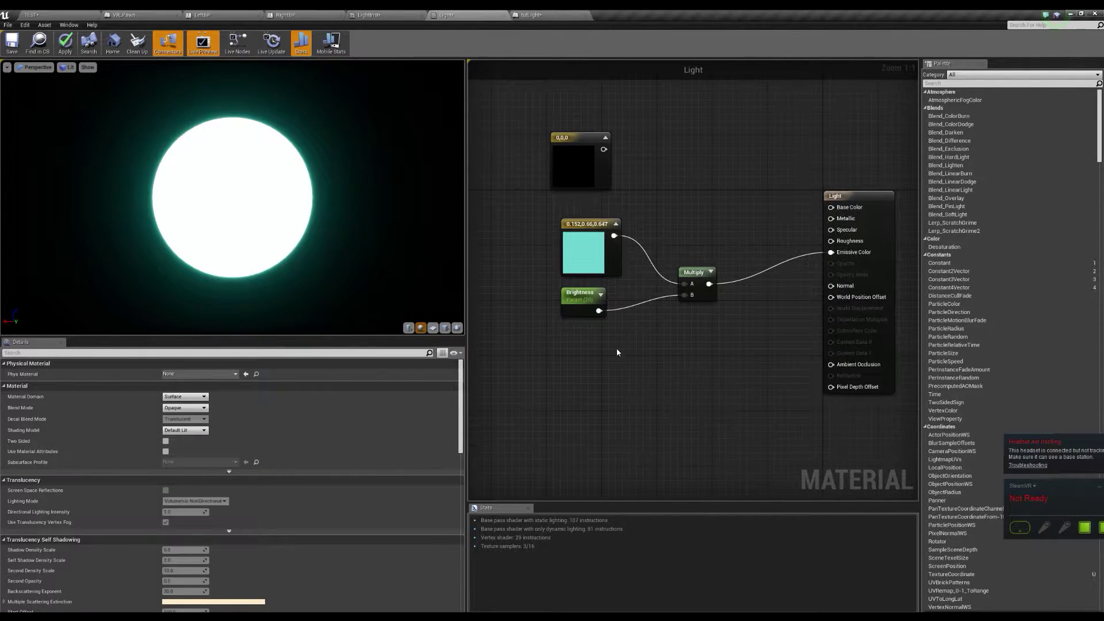
click(566, 372)
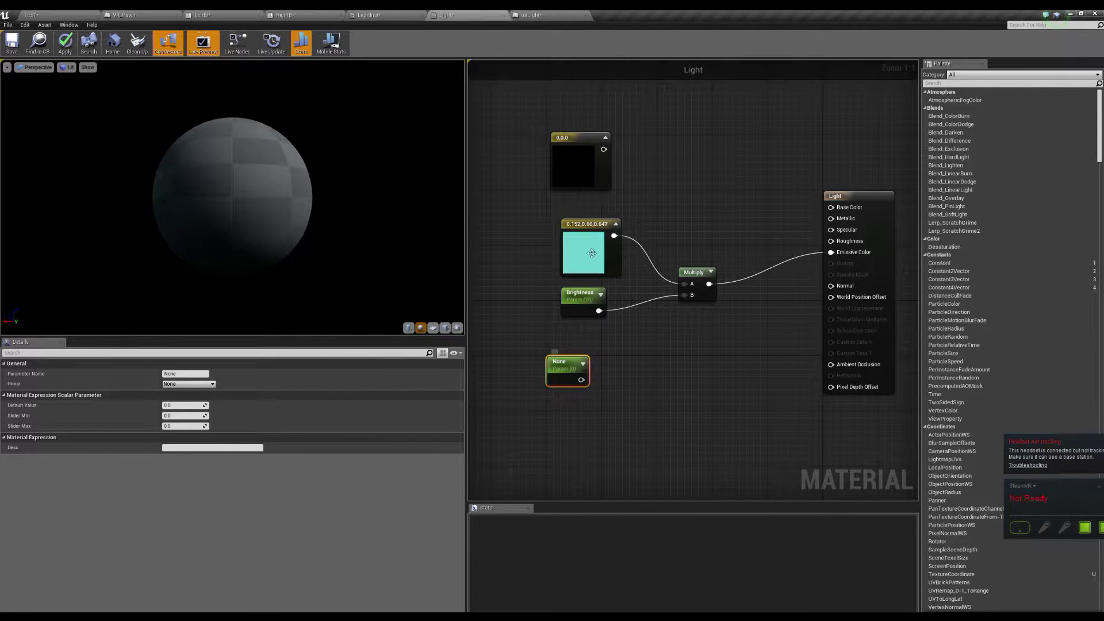
Add a second blank Constant3Vector node and delete both black colour constants from the material graph.
click(577, 173)
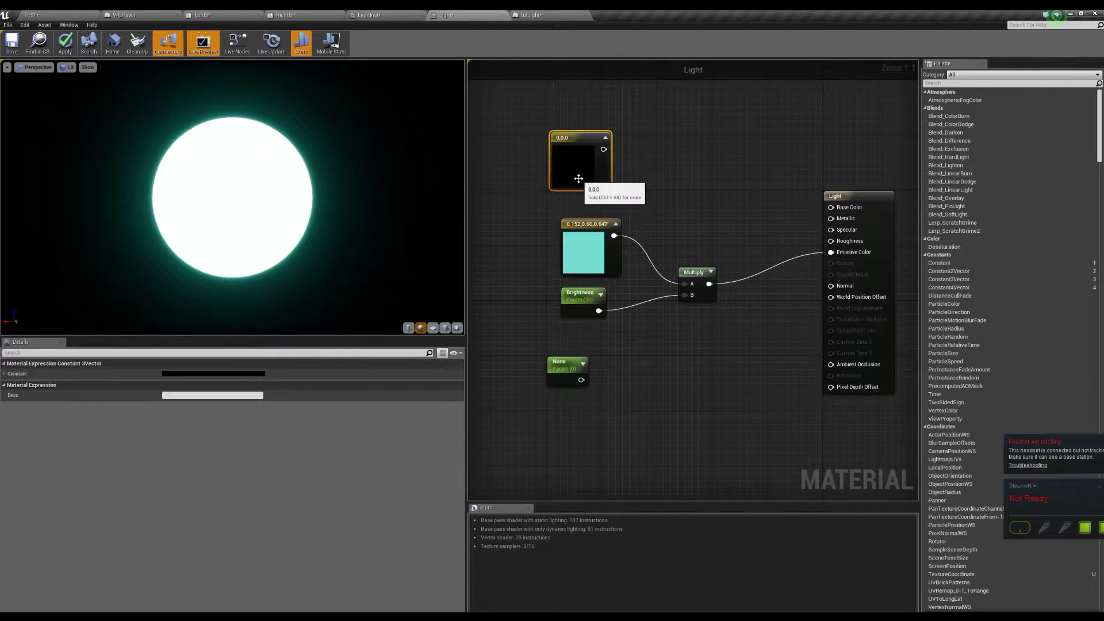
click(500, 222)
key(3)
click(499, 221)
drag(518, 243, 493, 184)
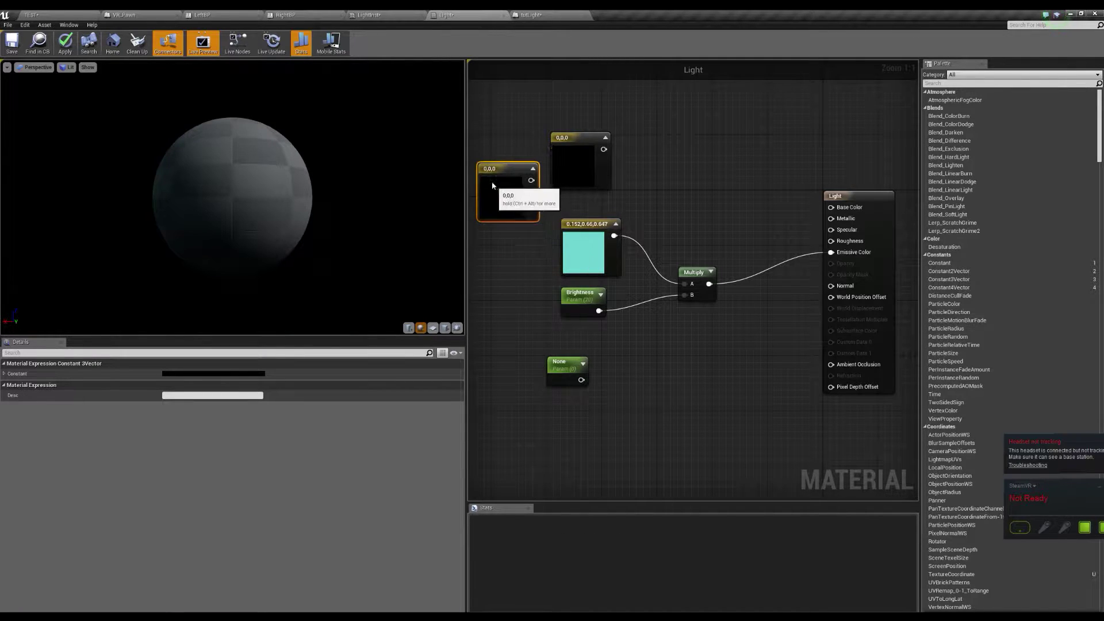
key(Delete)
click(576, 167)
key(Delete)
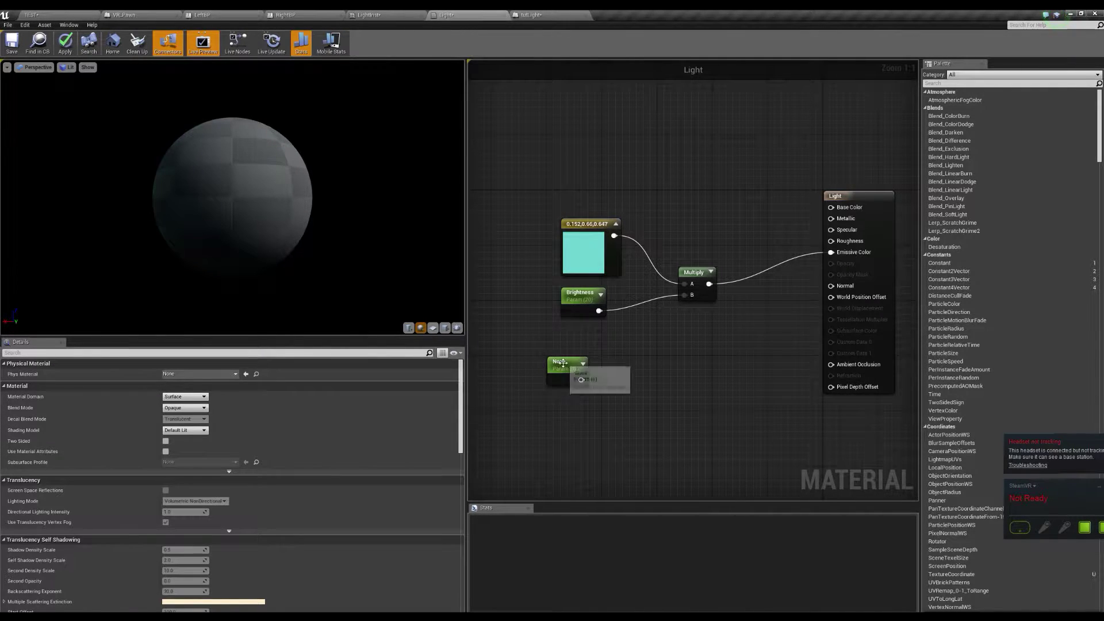
Name the unconnected scalar parameter "light" and undo the renaming.
click(575, 372)
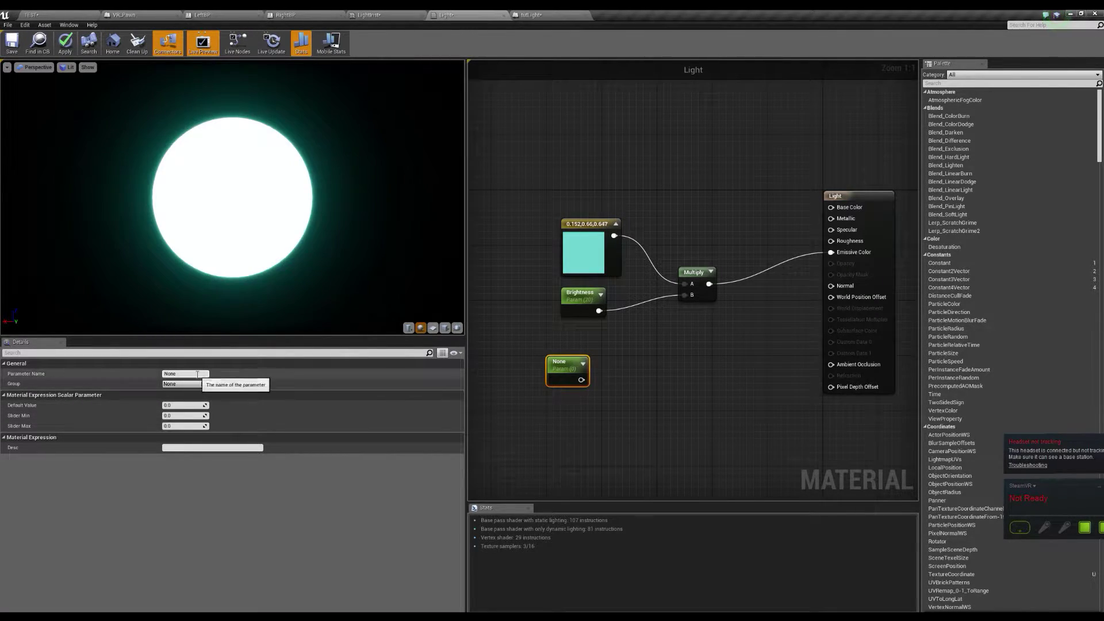
click(196, 374)
text(ligh)
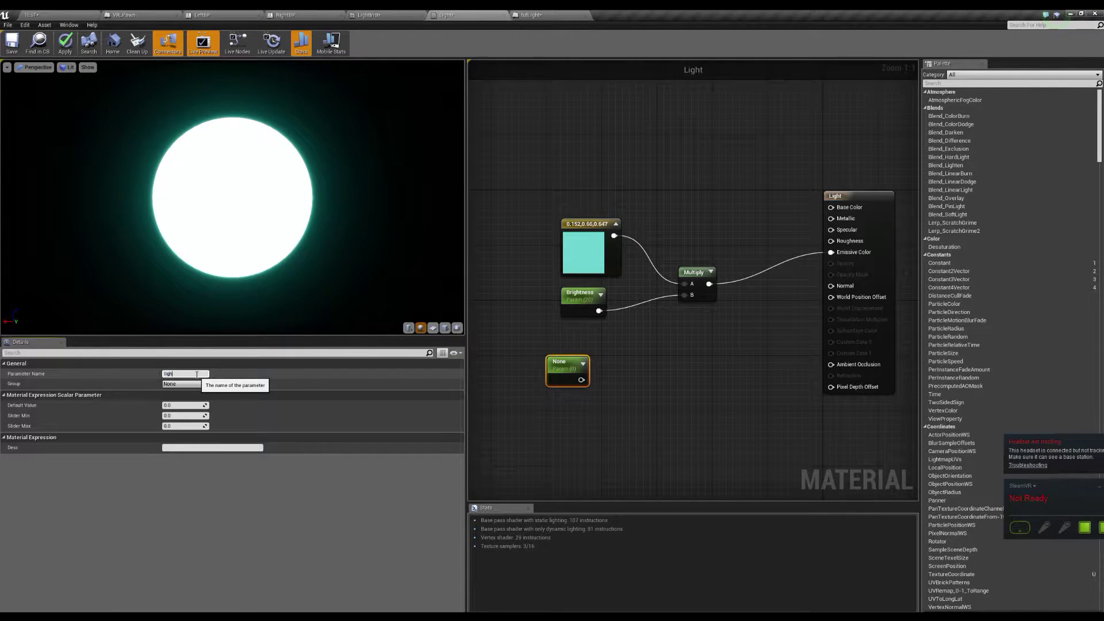
text(t)
key(Return)
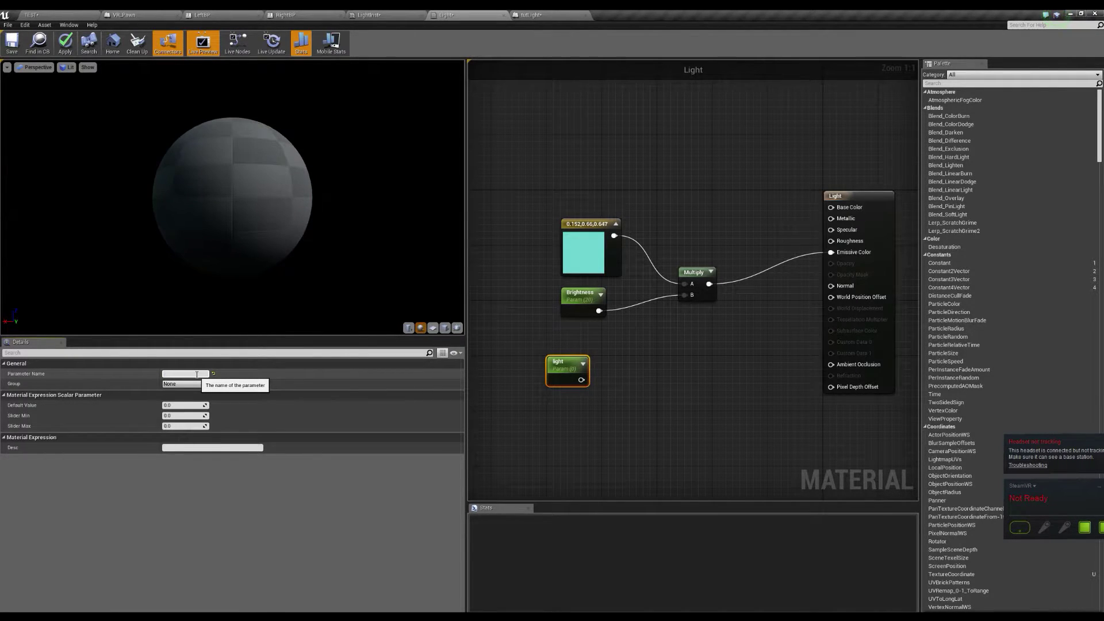
key(ctrl+z)
click(499, 320)
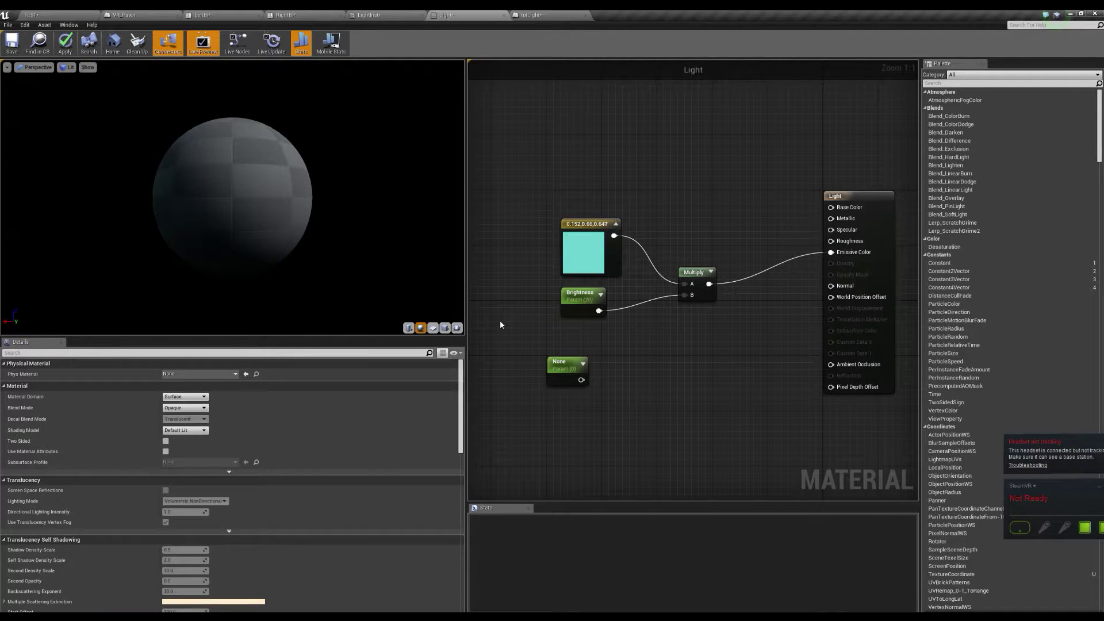
Compare the unnamed scalar parameter's settings with those of Brightness, and delete the unnamed parameter.
click(563, 372)
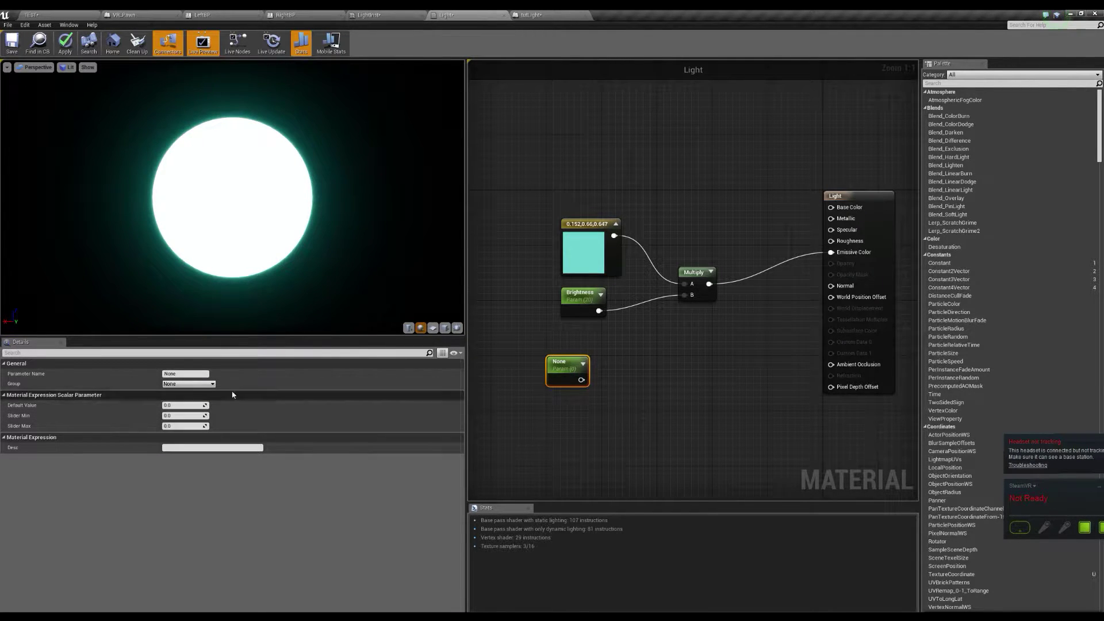
click(571, 305)
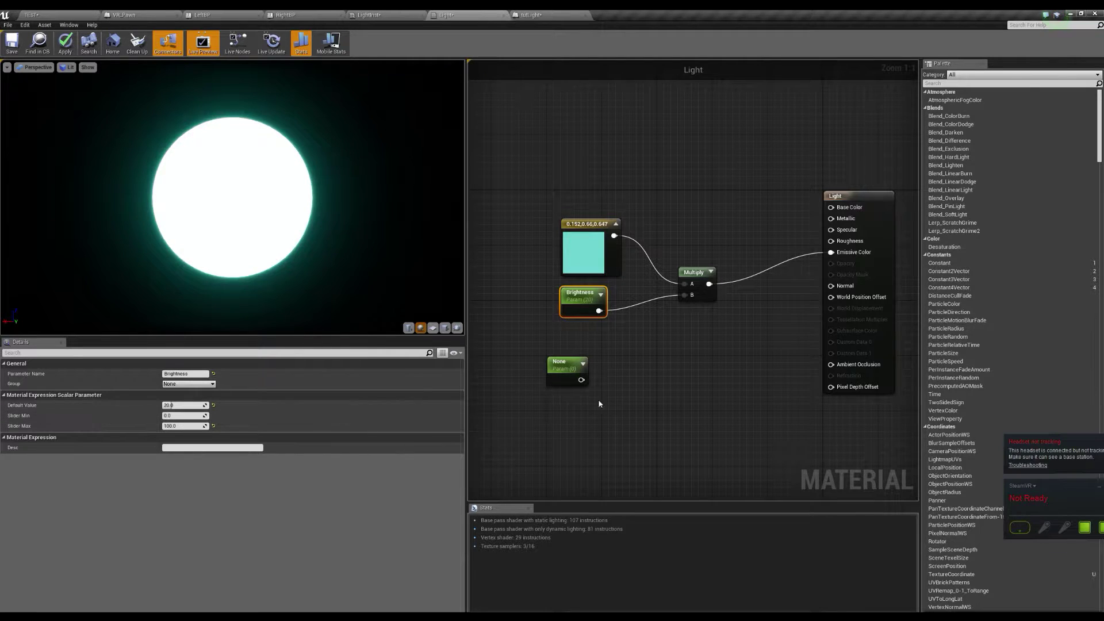
click(563, 366)
key(Delete)
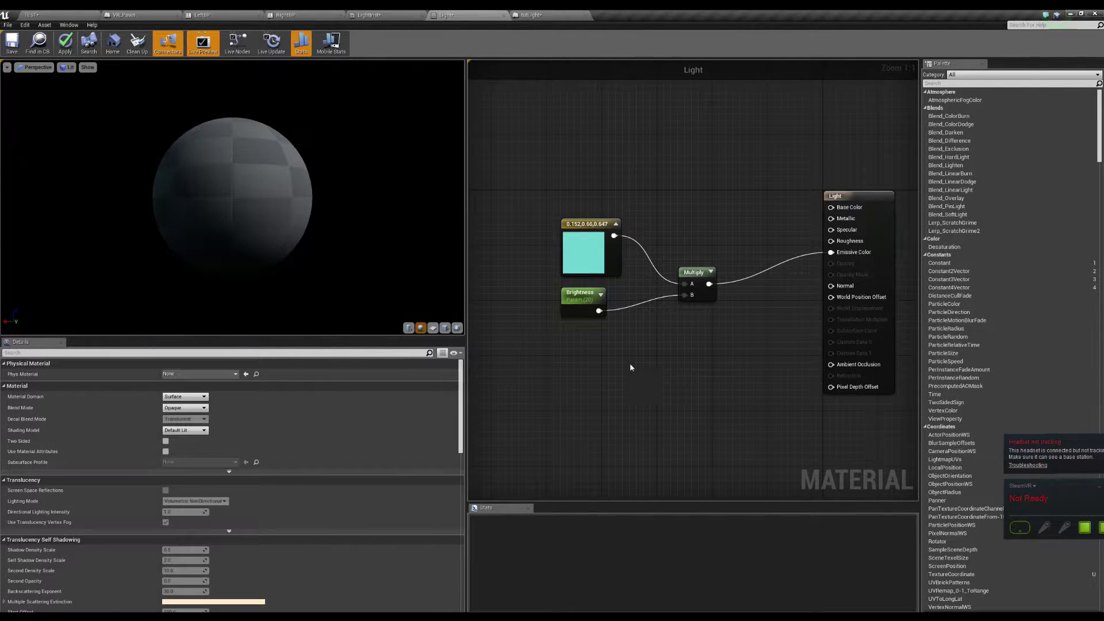
drag(562, 333, 647, 219)
drag(598, 255, 619, 268)
drag(562, 374, 746, 223)
click(746, 223)
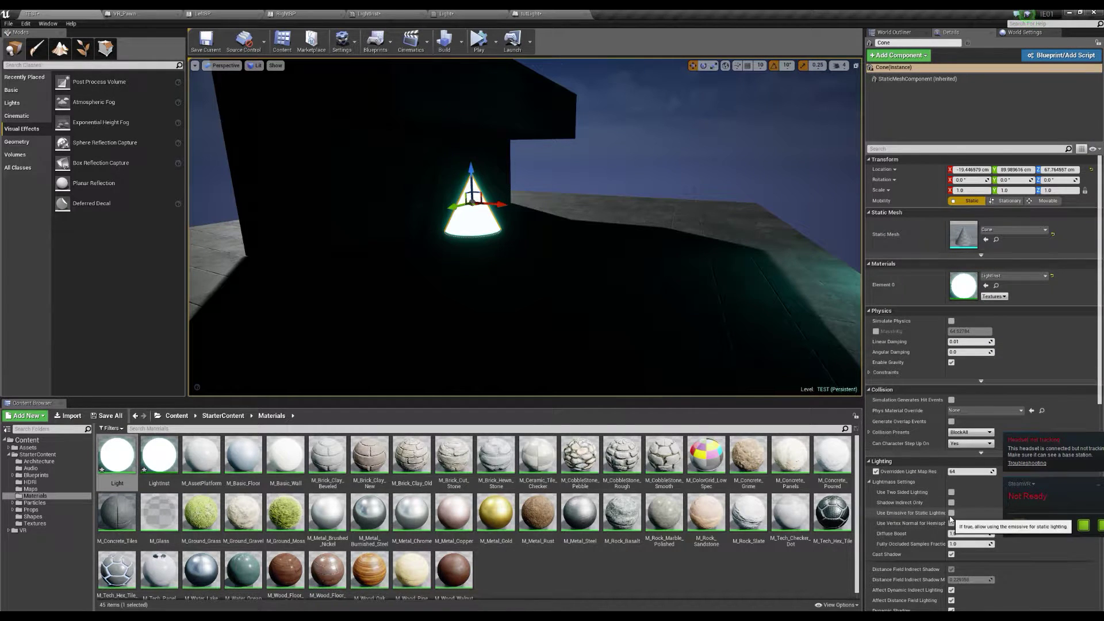
Enable Use Emissive for Static Lighting in the cone's Lightmass settings and build the level's lighting.
click(870, 483)
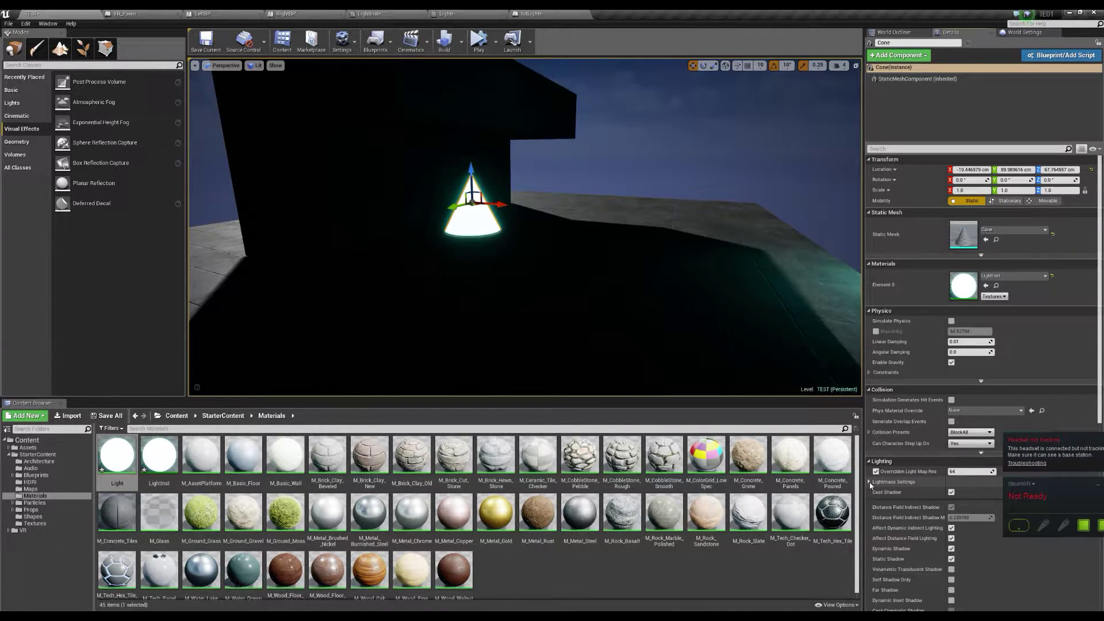
click(870, 483)
click(951, 512)
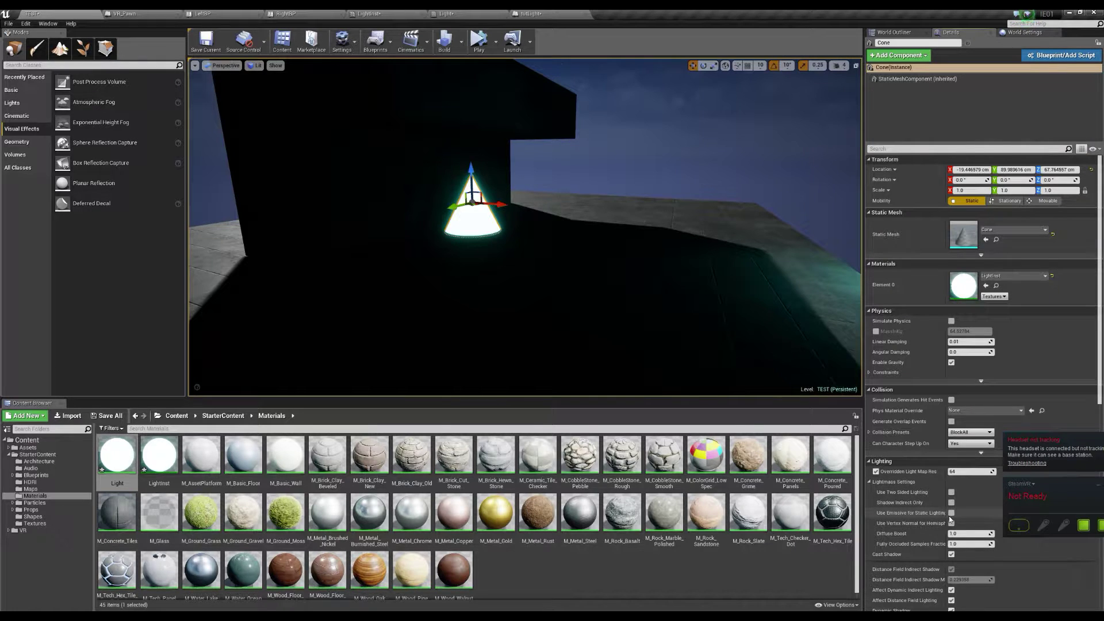
click(446, 41)
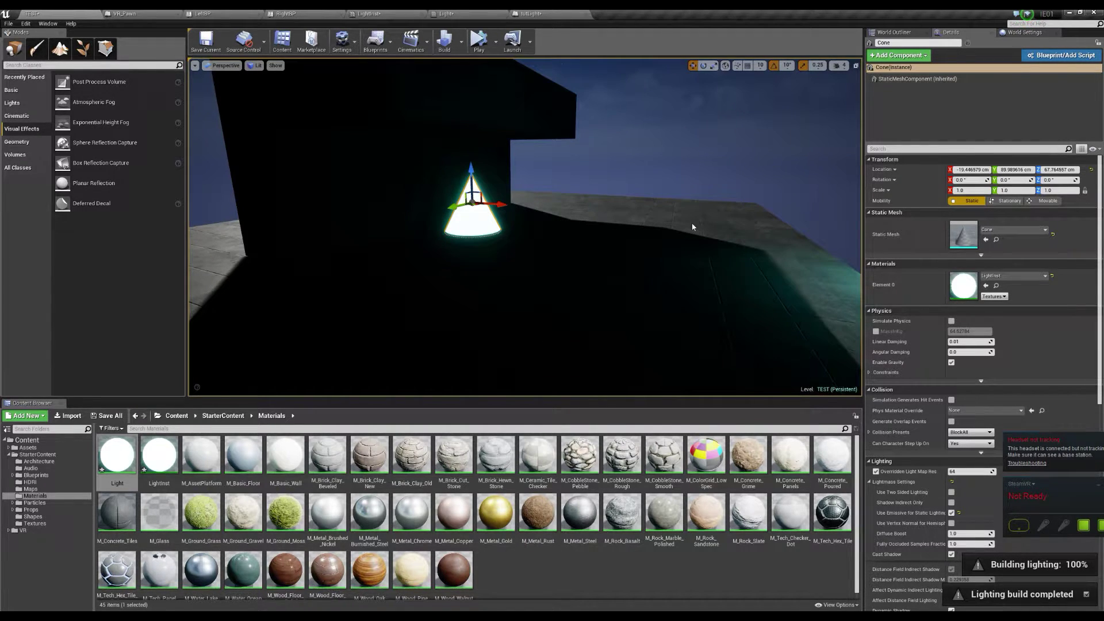
Examine the built lighting on the wall and floor around the cone.
right_drag(641, 180, 650, 164)
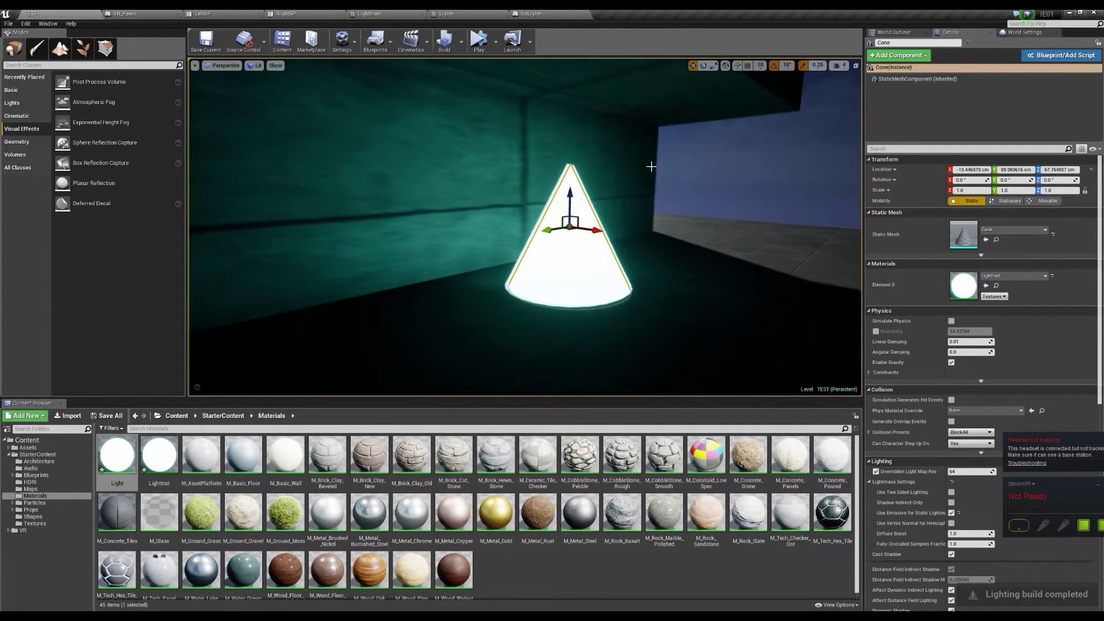
click(766, 145)
right_drag(766, 145, 741, 160)
scroll(764, 145, down, 5)
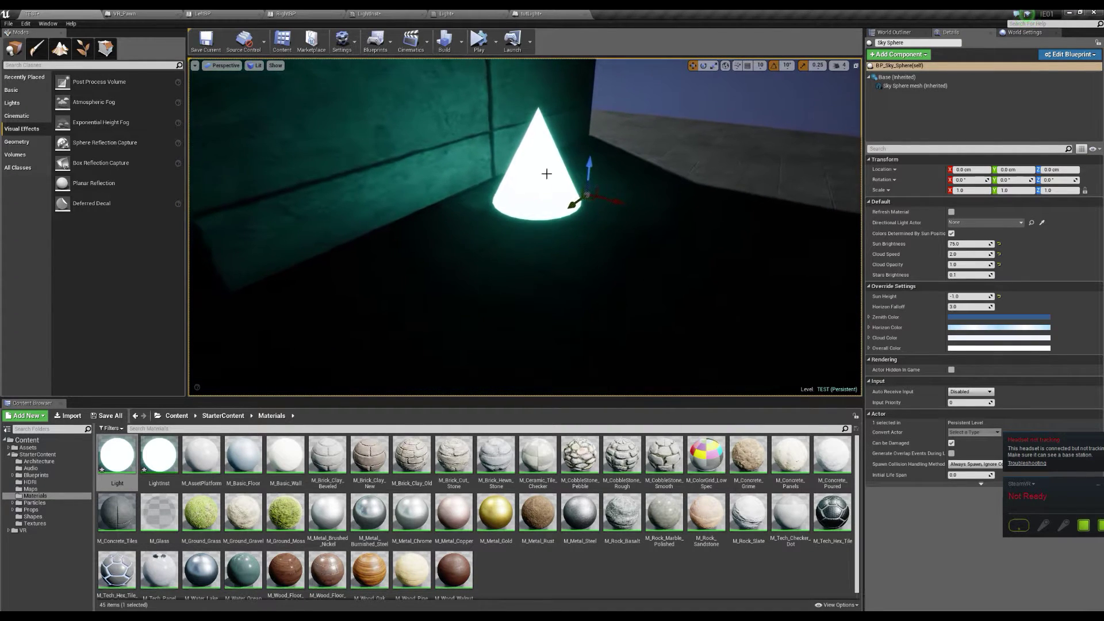
Open the cone's LightInst material instance and place its editor in a floating window over the level.
click(541, 173)
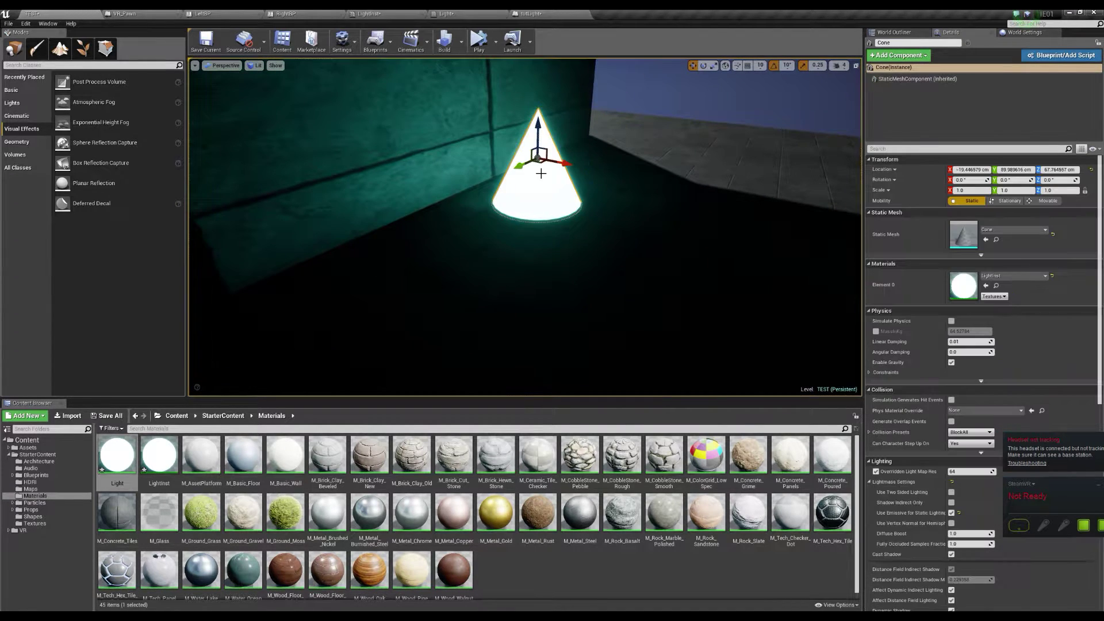
double_click(962, 285)
drag(371, 14, 604, 185)
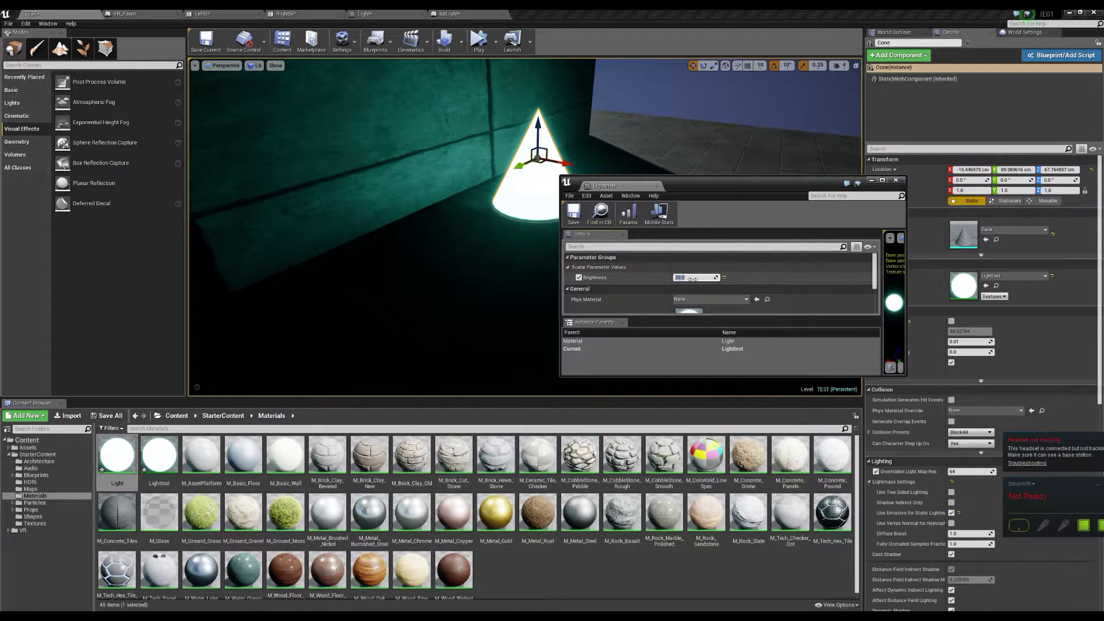
Set the LightInst material instance's Brightness to 0 and rebuild the level's lighting.
key(Return)
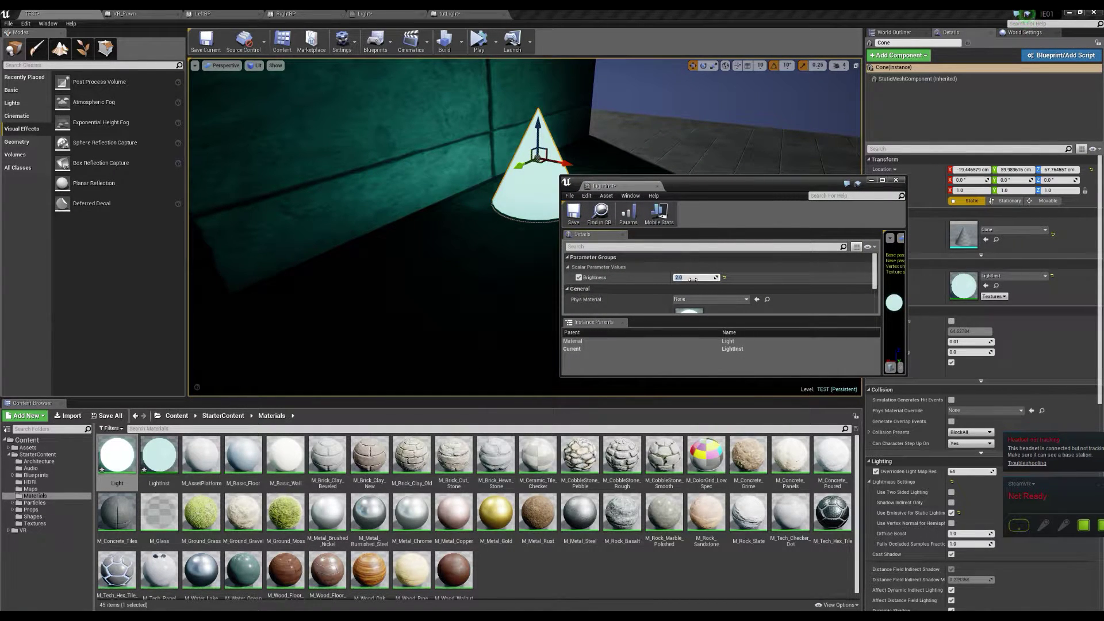
text(0)
key(Return)
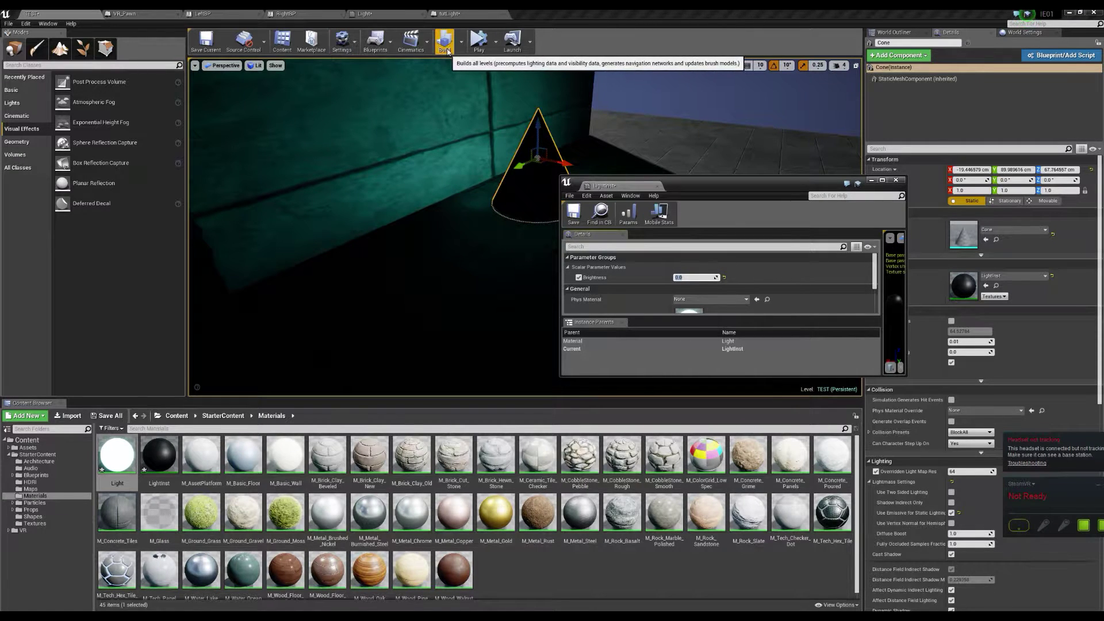
click(445, 47)
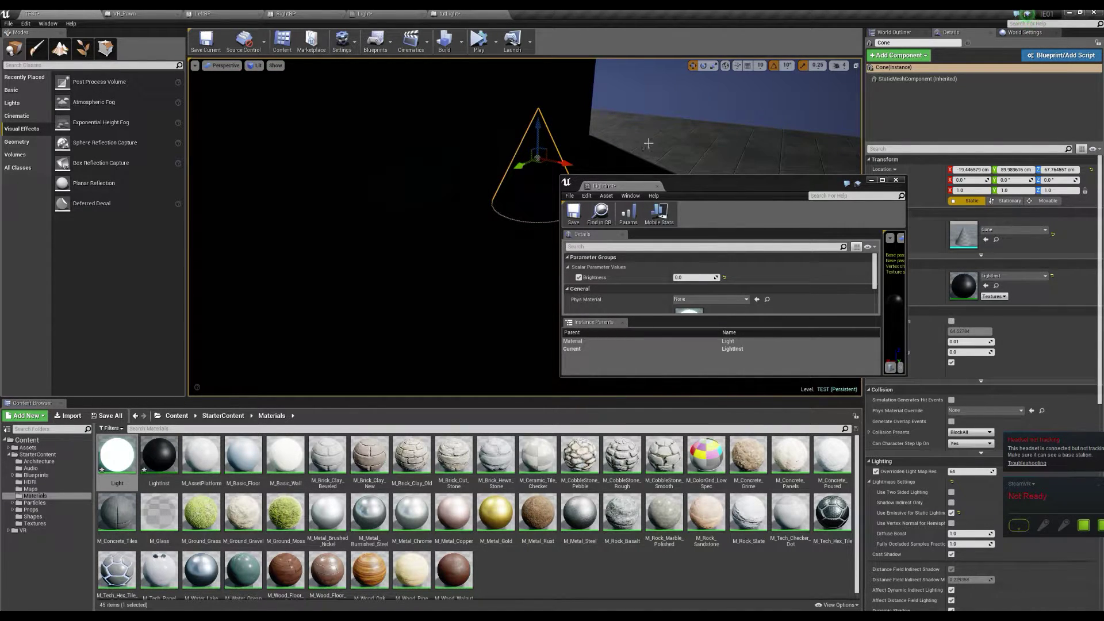
Set the LightInst material instance's Brightness to 30.
click(696, 278)
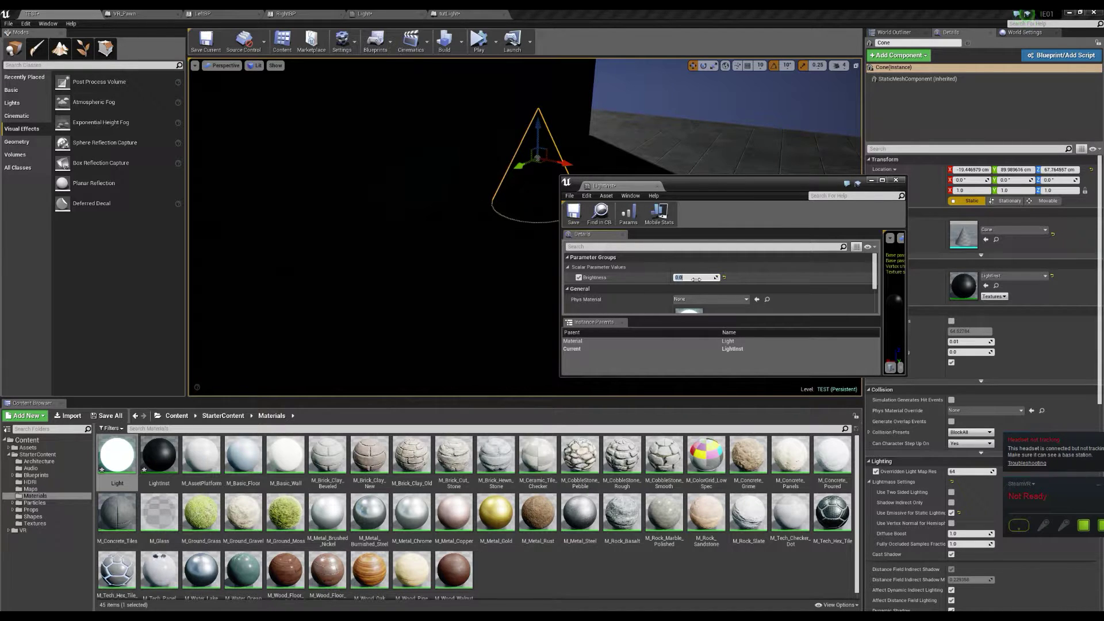
text(30)
key(Return)
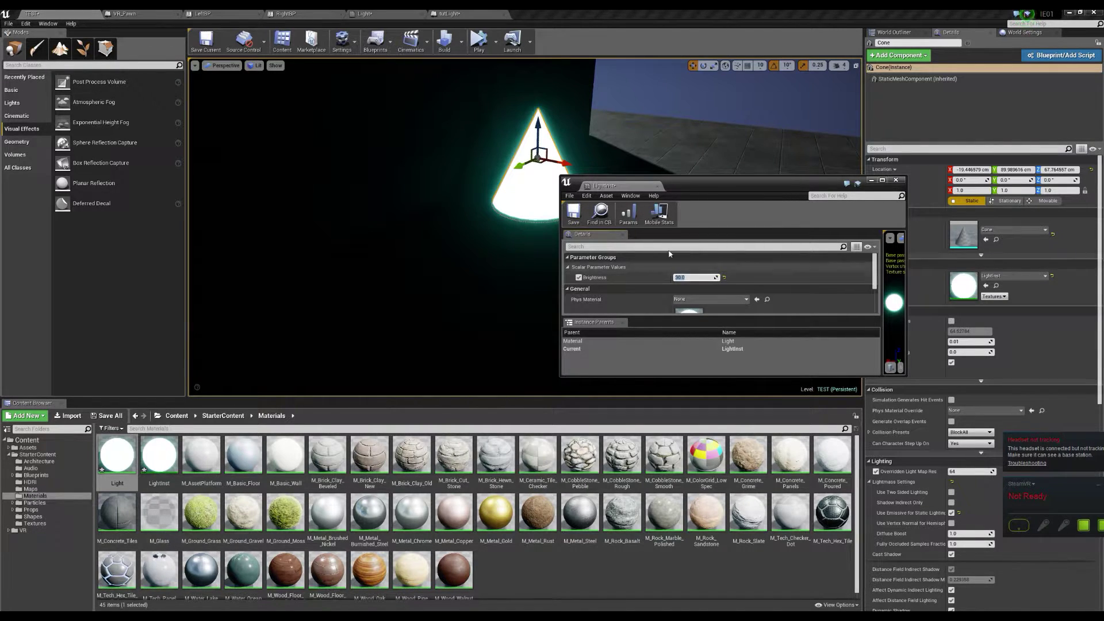
Rebuild the level's lighting, and save and close the LightInst material instance.
click(444, 51)
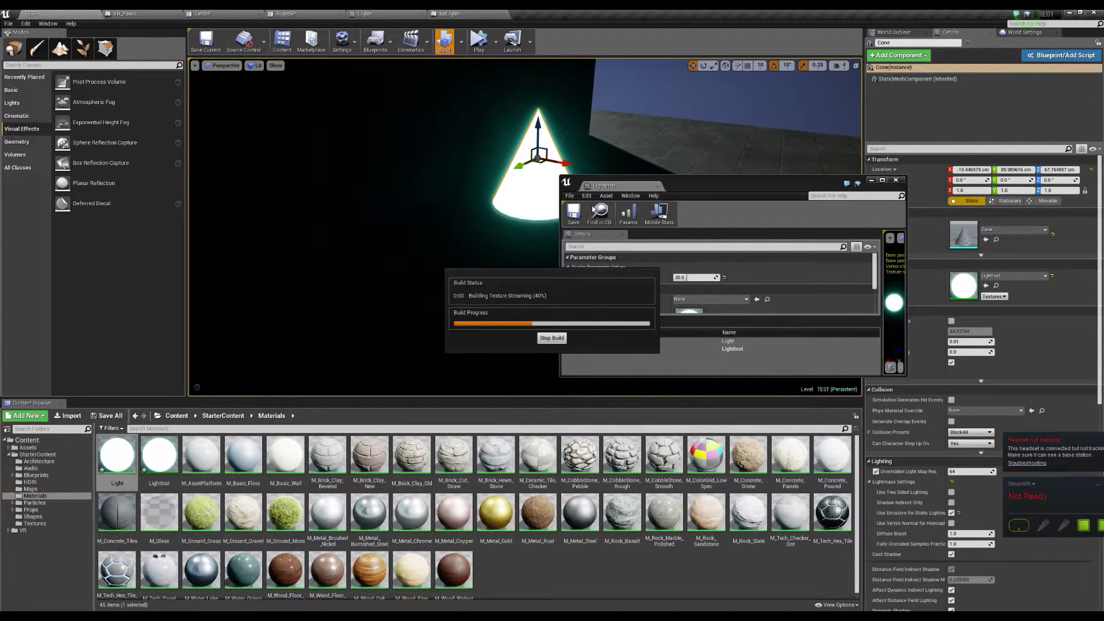
click(574, 215)
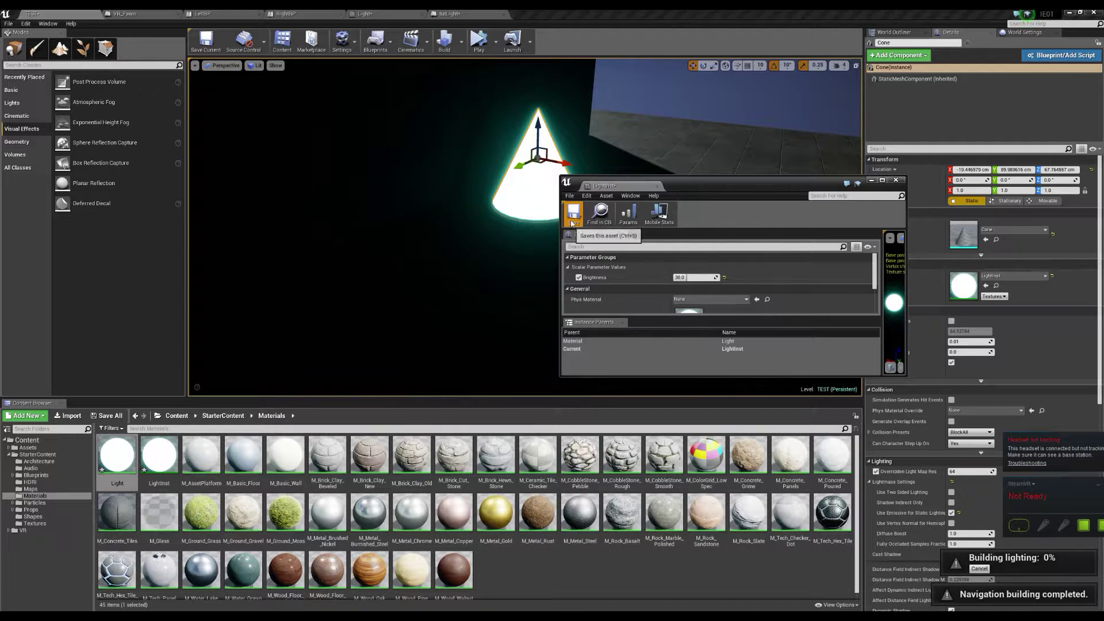
click(657, 186)
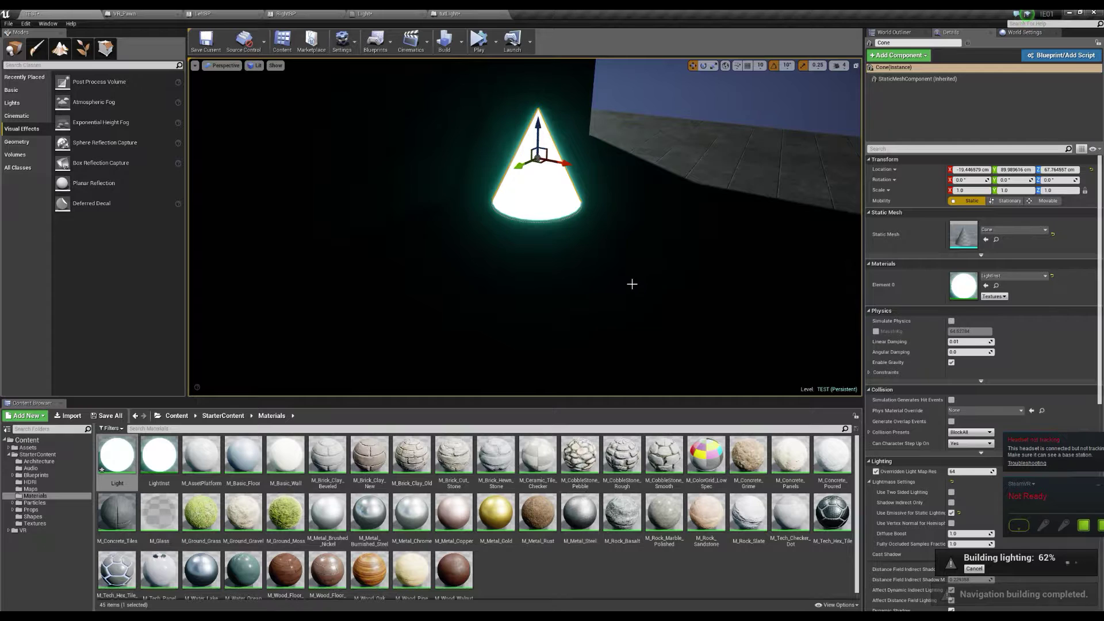
right_drag(646, 266, 654, 238)
key(s)
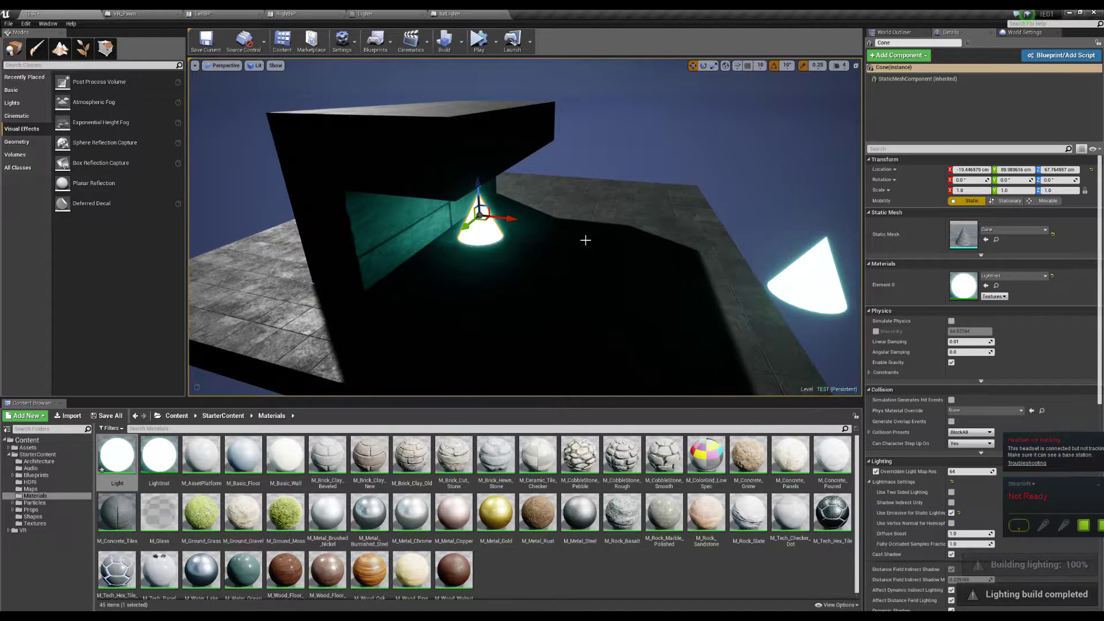
Move the separate tutLight cone along X onto the shadowed floor beside the static cone, to about X 216 cm.
key(w)
right_drag(609, 209, 649, 213)
key(s)
click(647, 156)
click(652, 223)
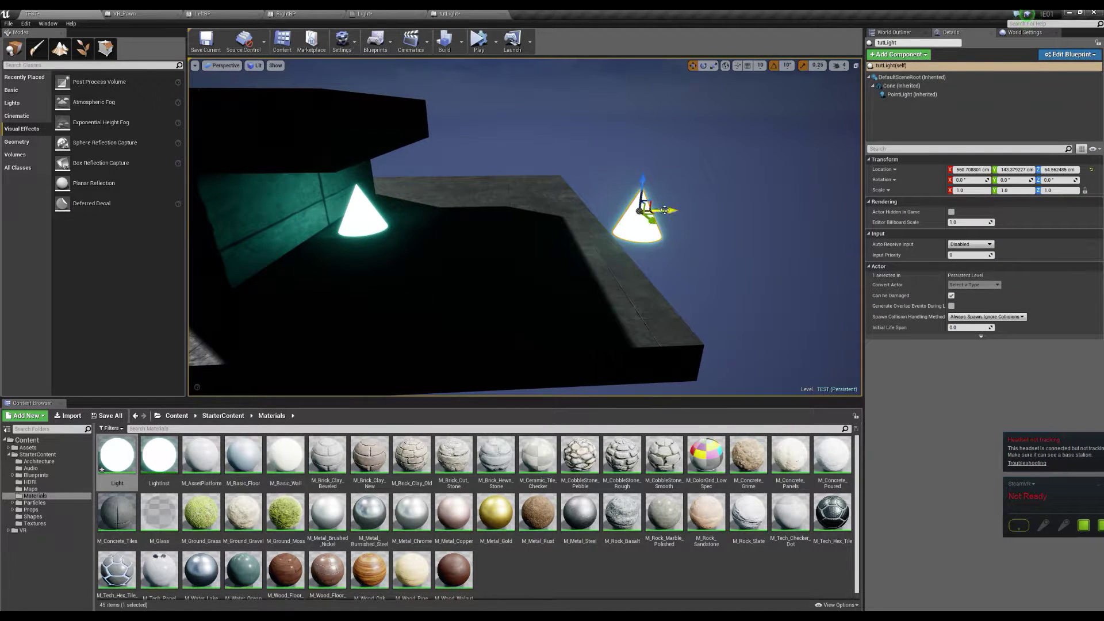
drag(665, 210, 498, 235)
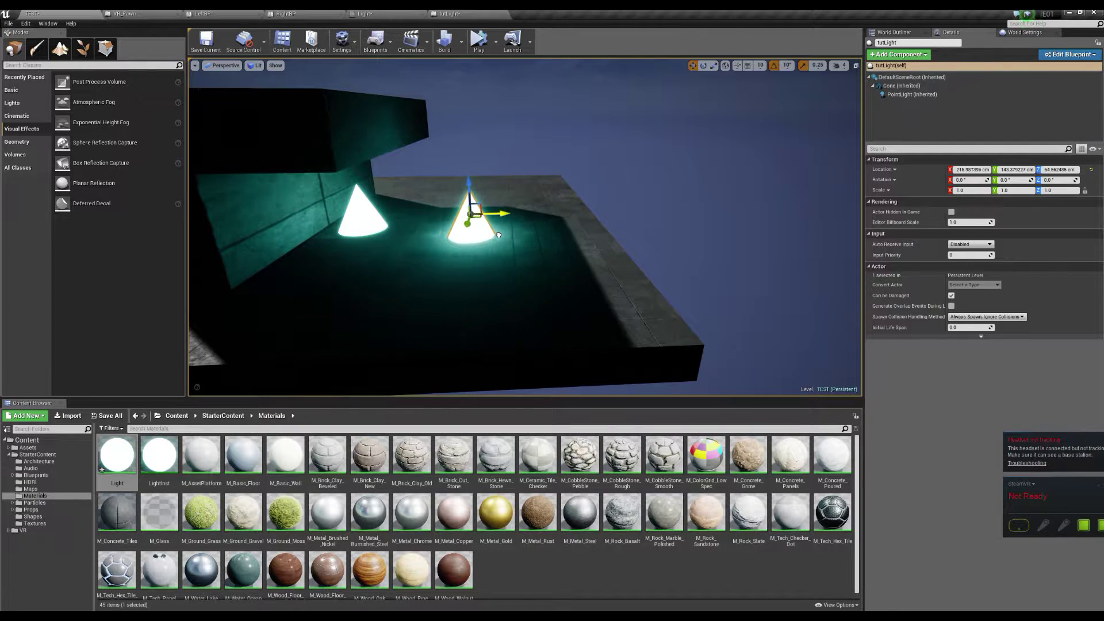
Move the tutLight cone along Y across the shadowed floor to about Y 336 cm.
key(w)
right_drag(537, 219, 500, 247)
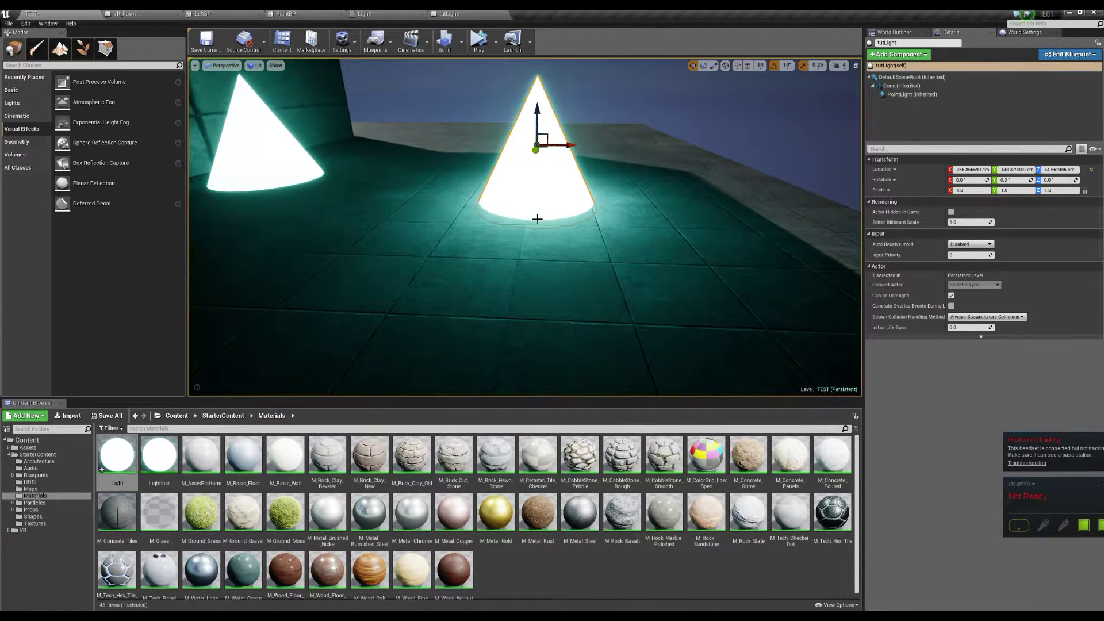
key(s)
right_drag(594, 152, 552, 178)
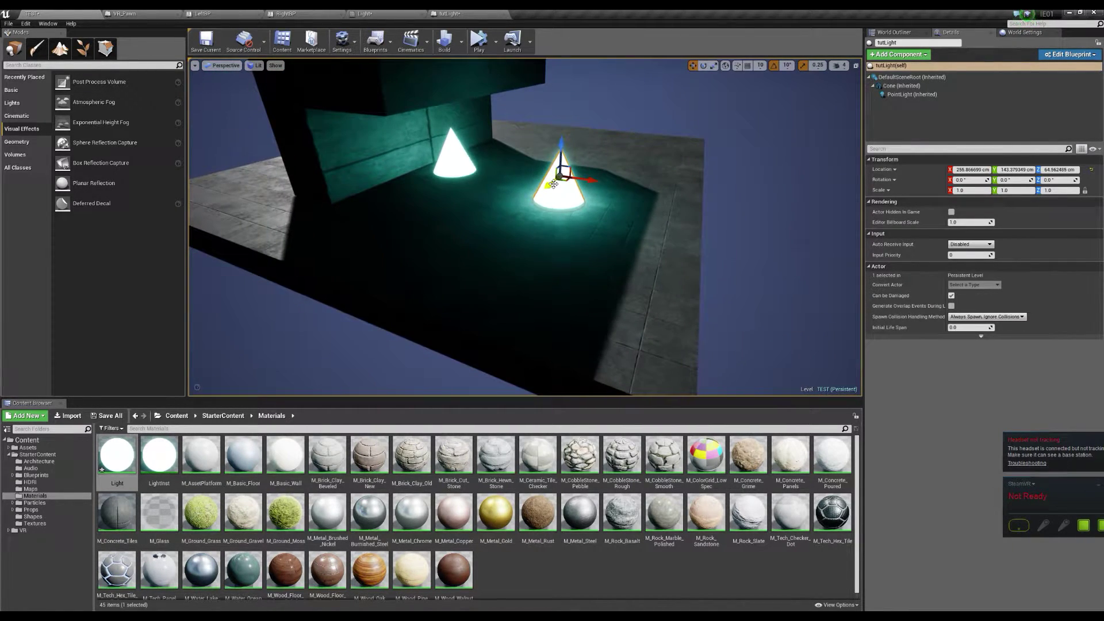
drag(551, 185, 508, 218)
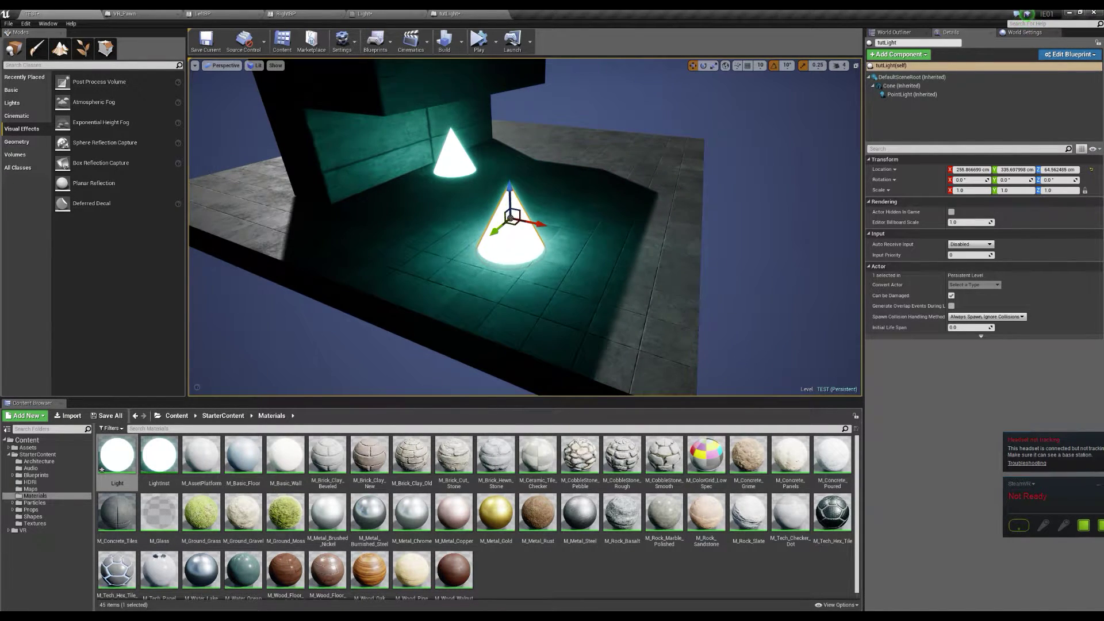
Examine the light that the tutLight cone casts on the surrounding floor and wall from near and far.
key(f)
click(638, 119)
key(w)
right_drag(638, 119, 535, 218)
key(s)
click(535, 218)
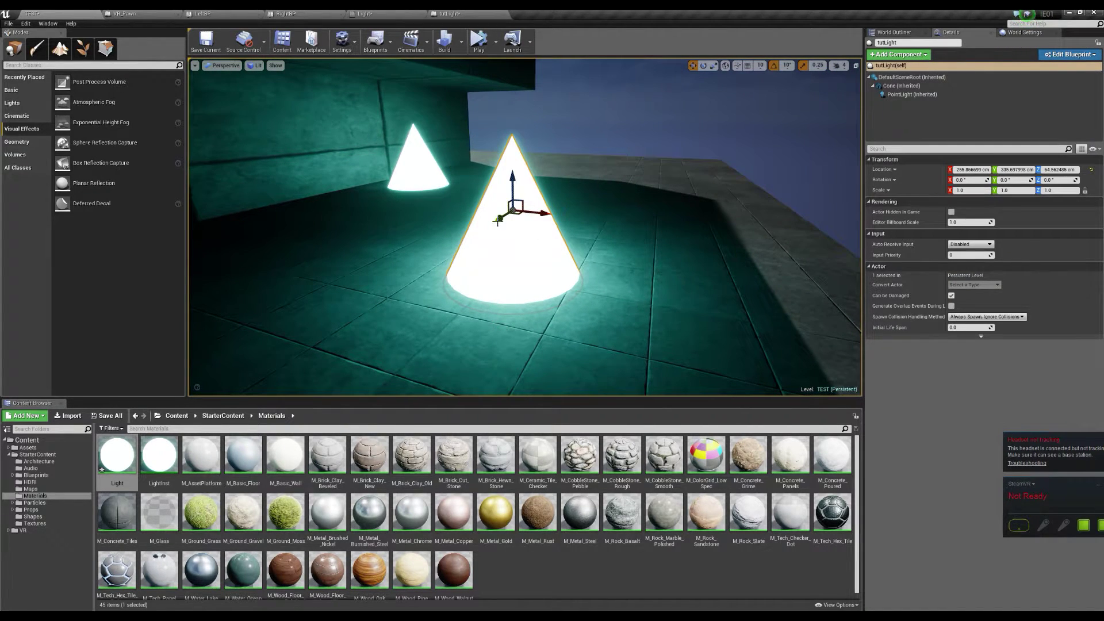
key(s)
right_drag(625, 205, 621, 230)
click(646, 126)
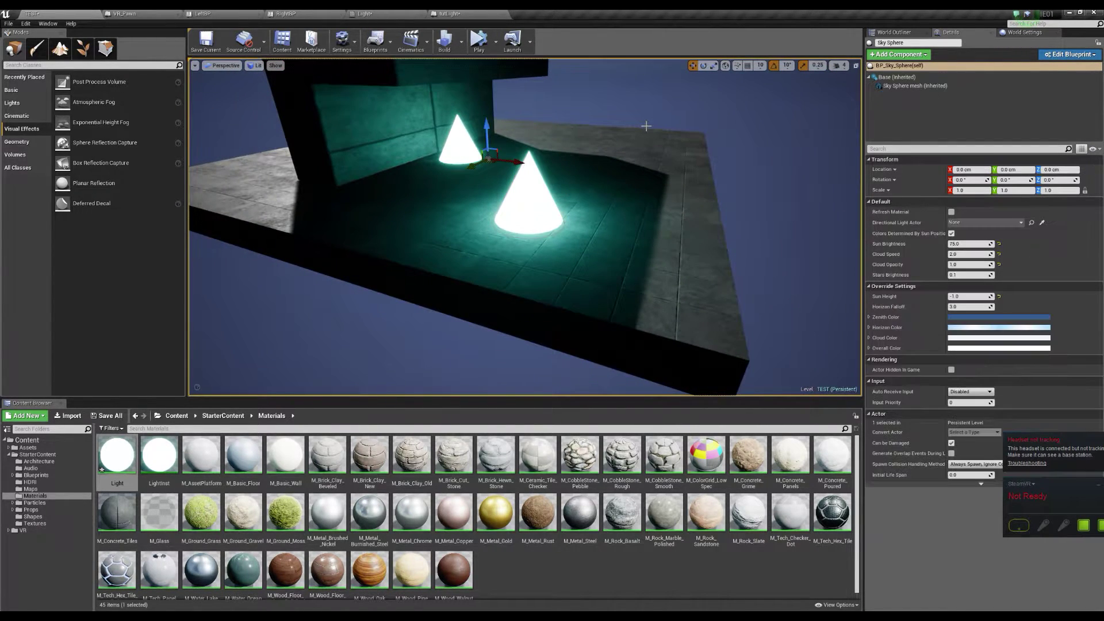
Open the tutLight Blueprint from the StarterContent Blueprints folder and show its 3D preview.
click(529, 556)
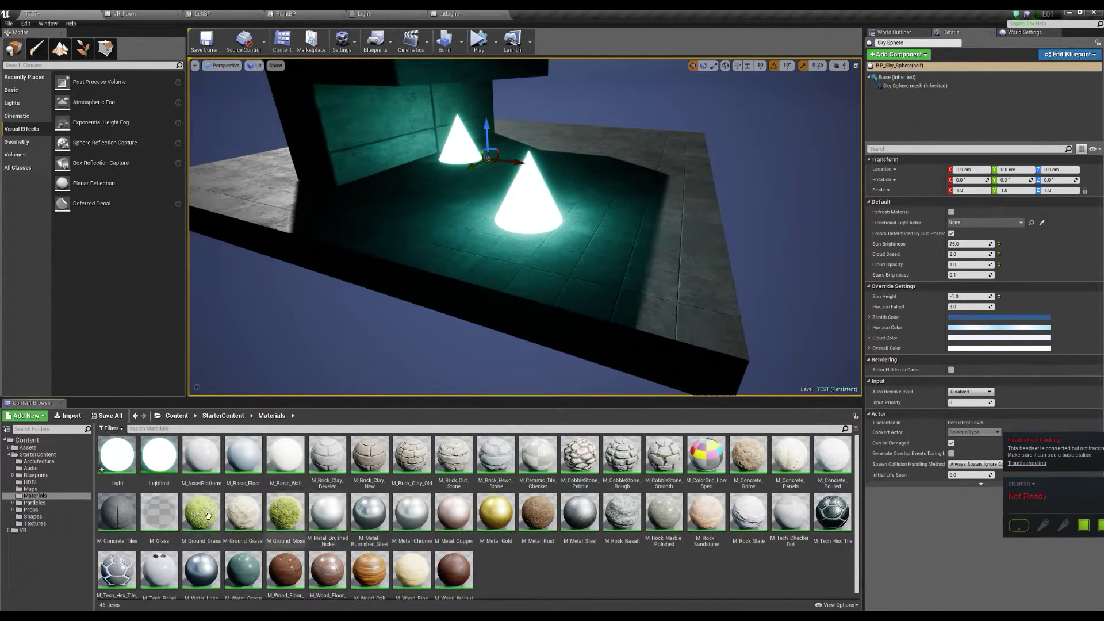
click(45, 477)
double_click(496, 460)
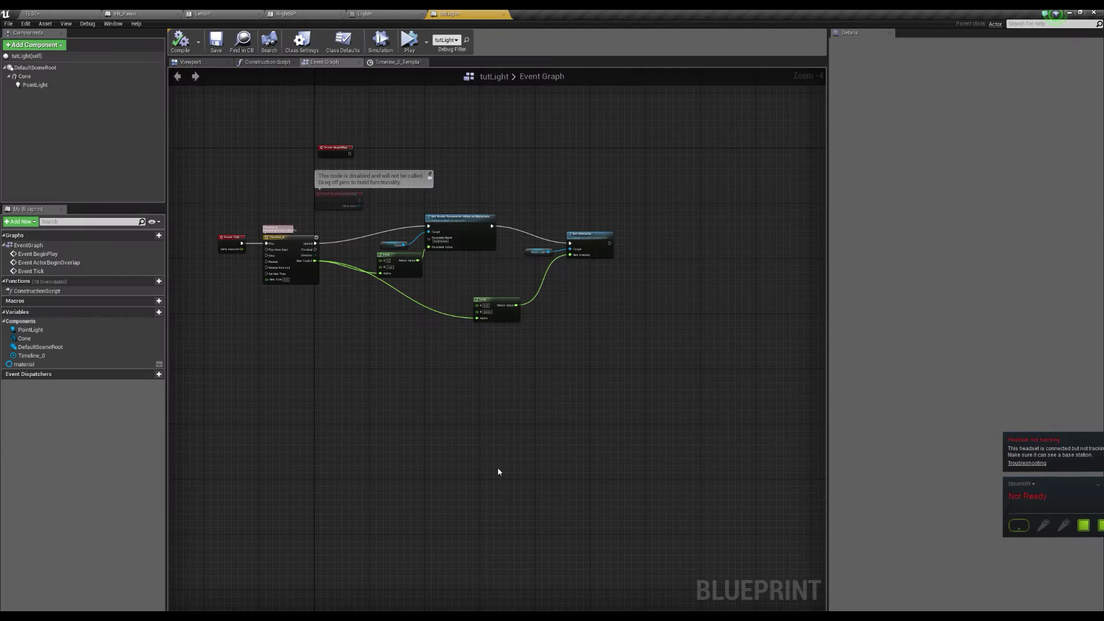
click(193, 62)
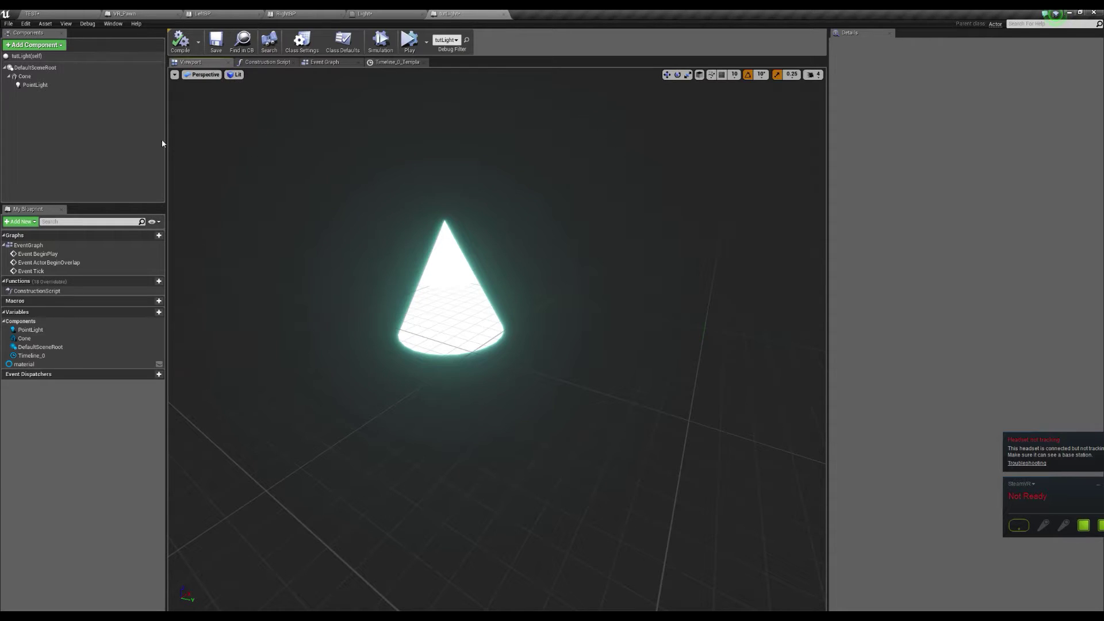
Select the Blueprint's Cone component and look through the static meshes it could use.
click(33, 78)
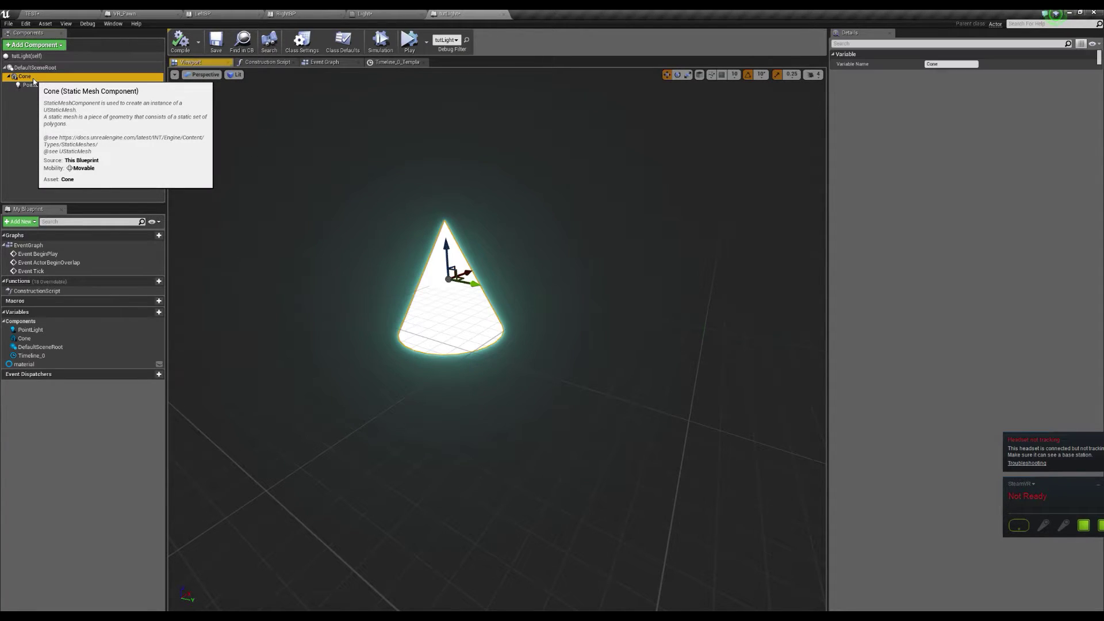
click(998, 200)
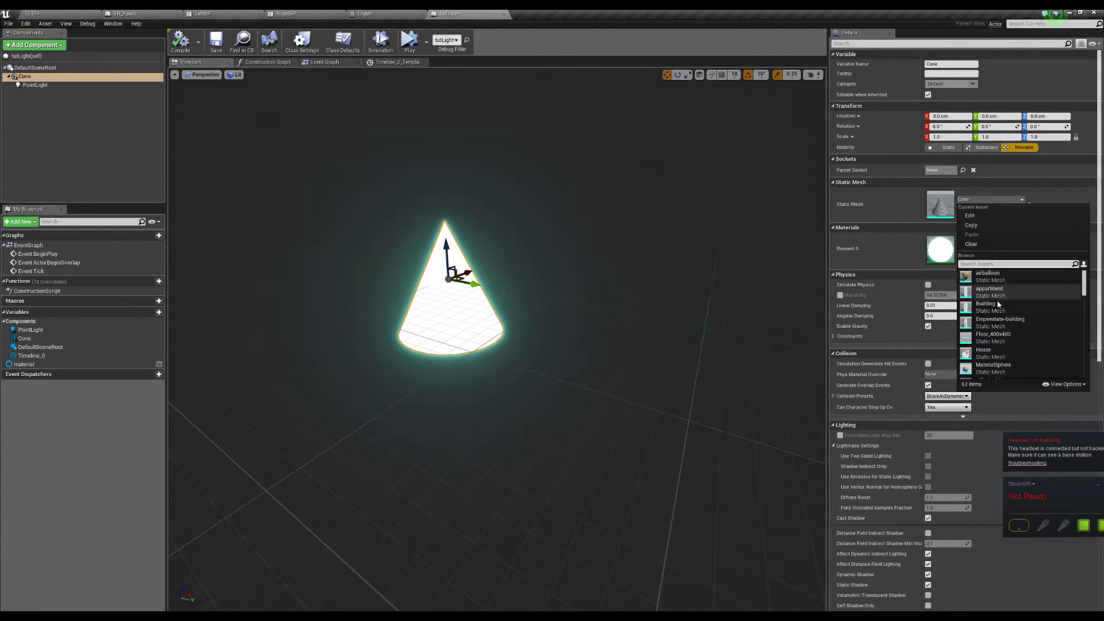
click(948, 301)
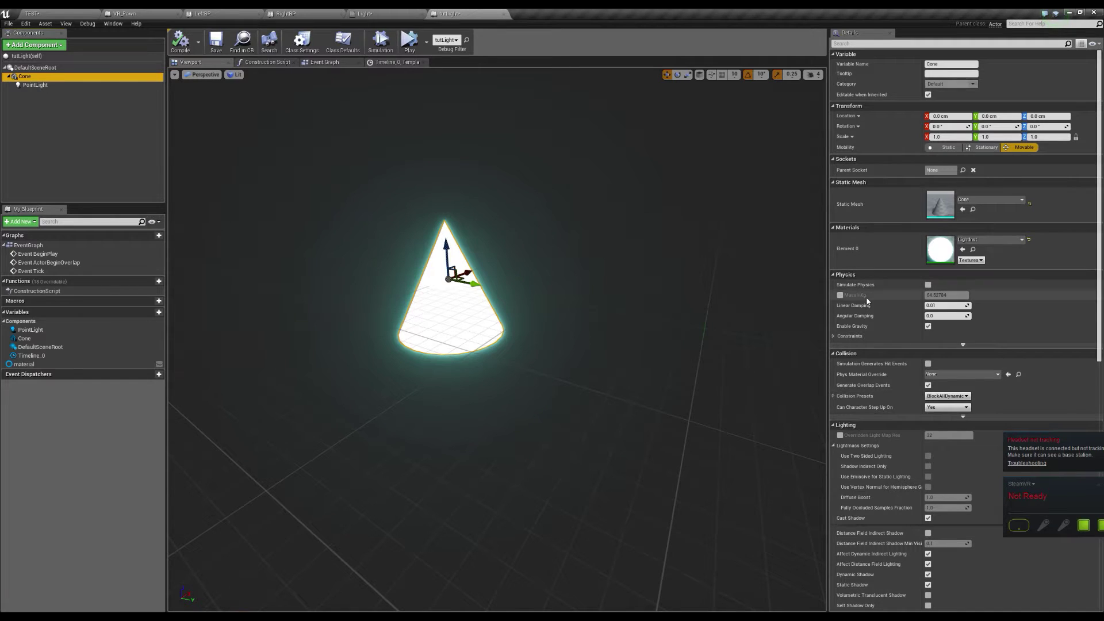
Select the PointLight component and inspect its settings and its position inside the cone.
click(34, 84)
scroll(227, 173, up, 5)
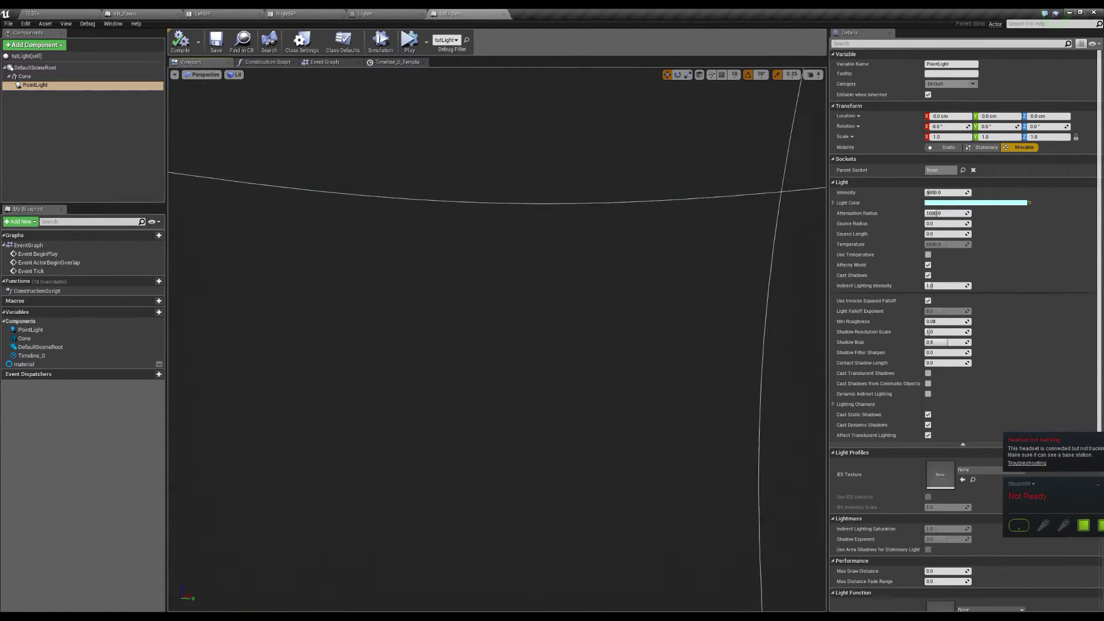
right_drag(506, 330, 345, 345)
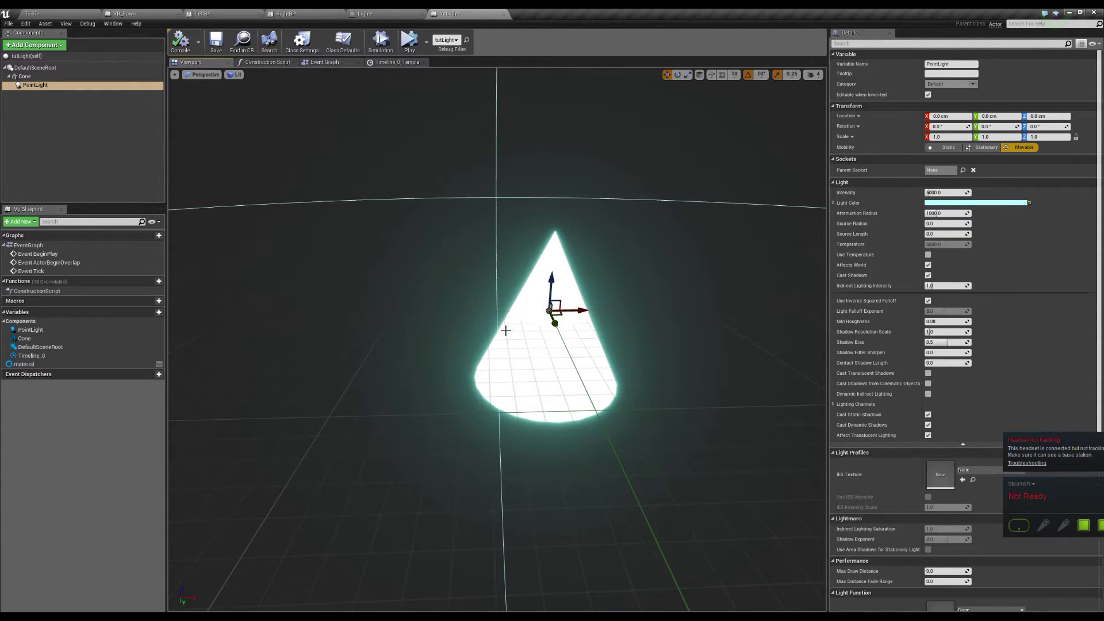
scroll(608, 295, down, 5)
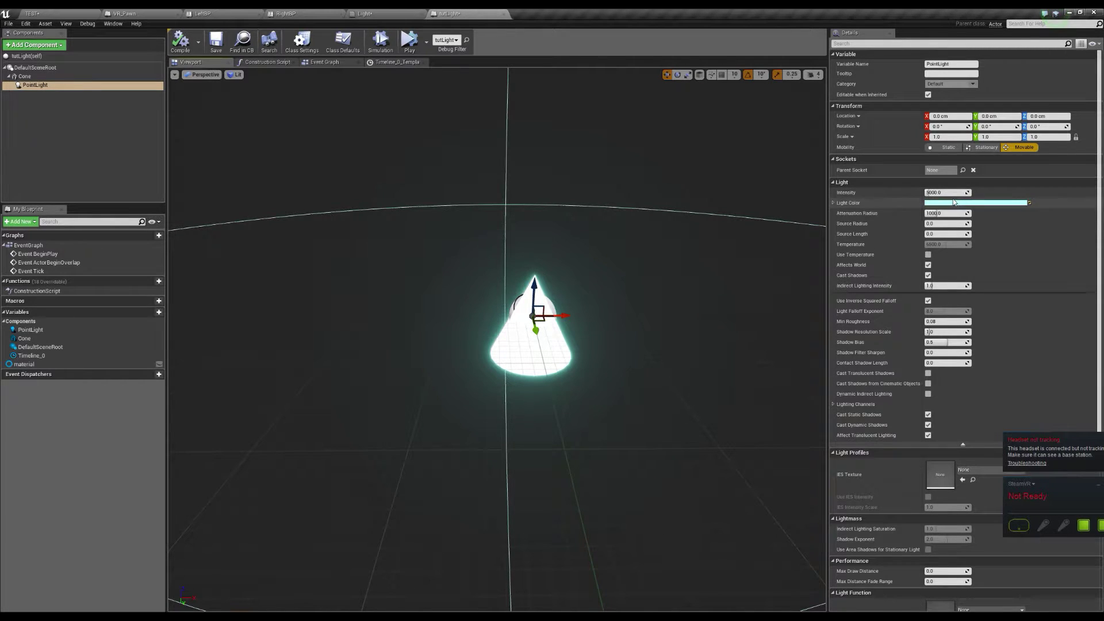
Compare the PointLight's light color with the color constant in the Light material, and return to the tutLight Blueprint.
click(968, 206)
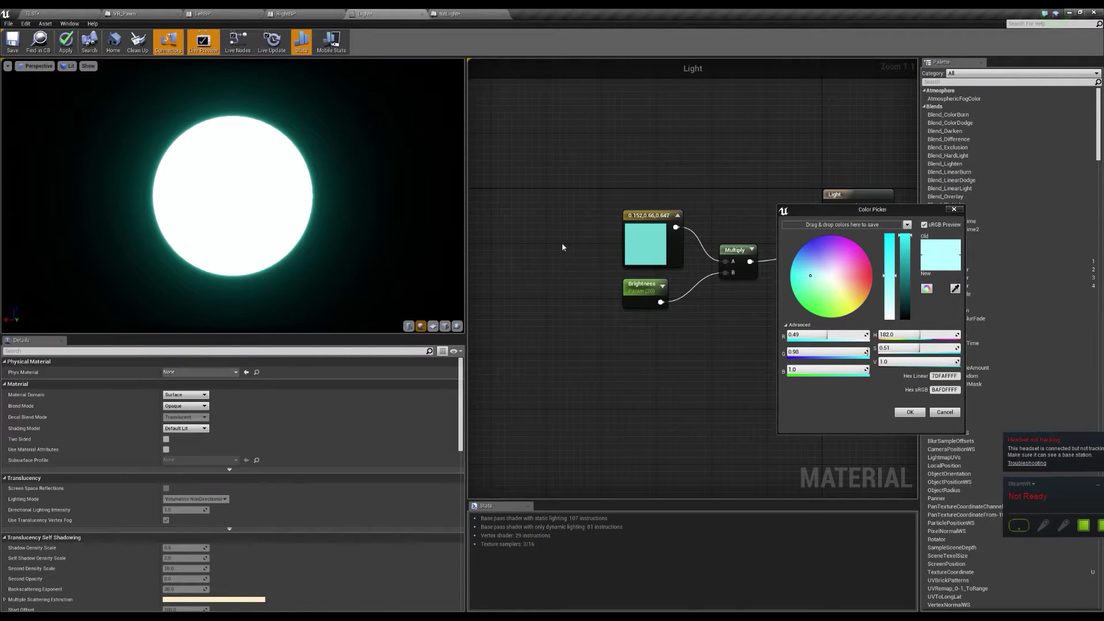
click(650, 236)
click(454, 14)
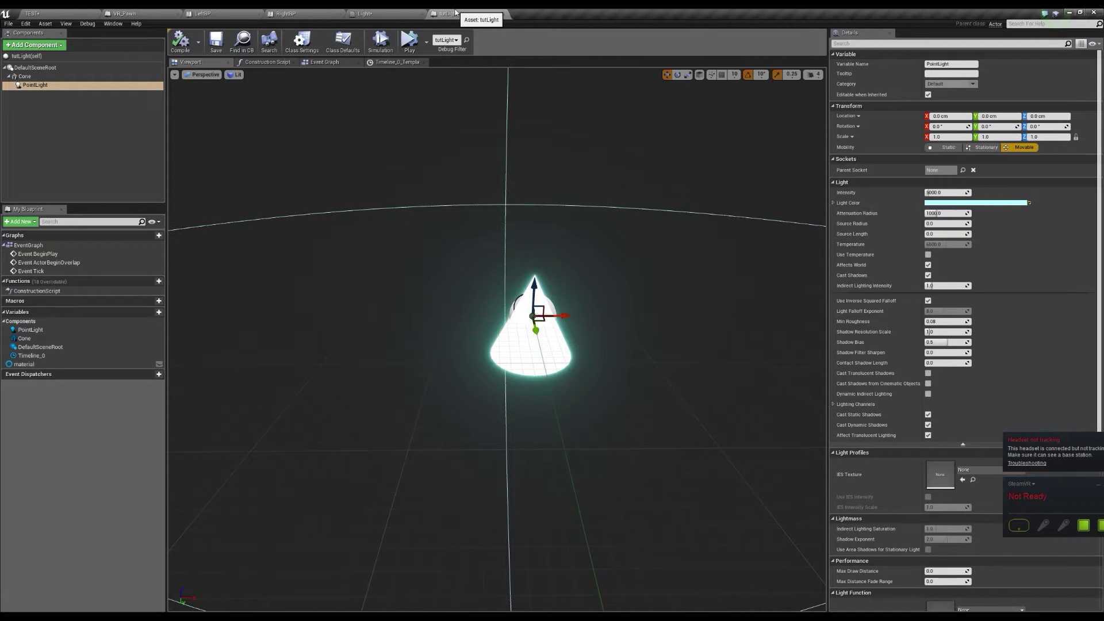
right_drag(496, 339, 492, 308)
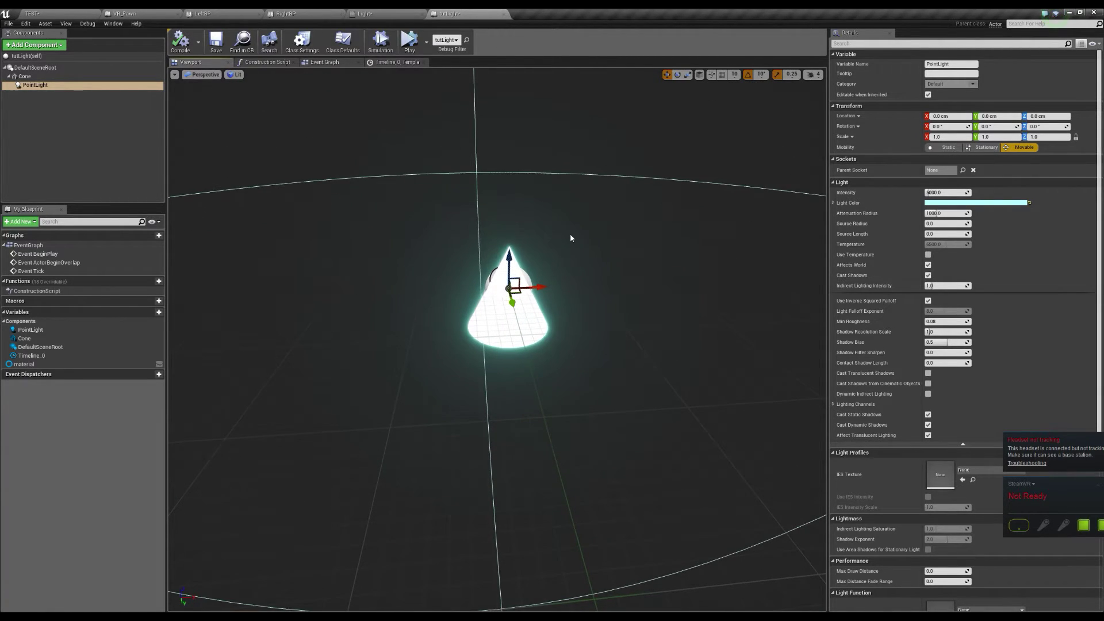
mouse_move(571, 238)
right_down()
mouse_move(571, 253)
mouse_move(571, 219)
mouse_move(569, 234)
right_up()
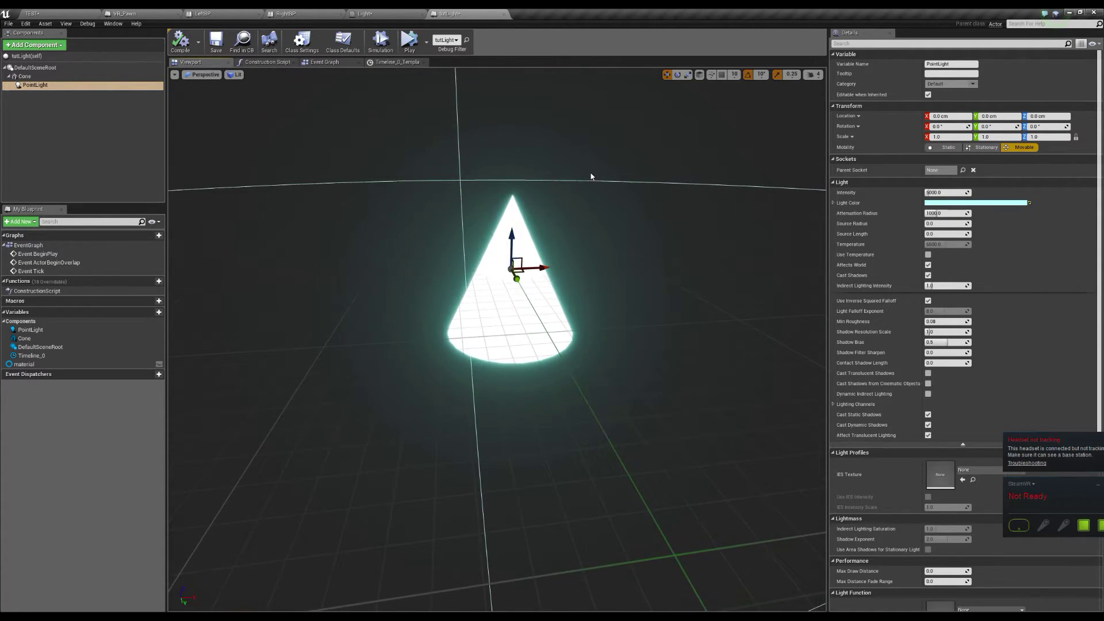
Delete the unused BeginPlay and ActorBeginOverlap events from the tutLight event graph and move Event Tick farther from Timeline_0.
click(322, 62)
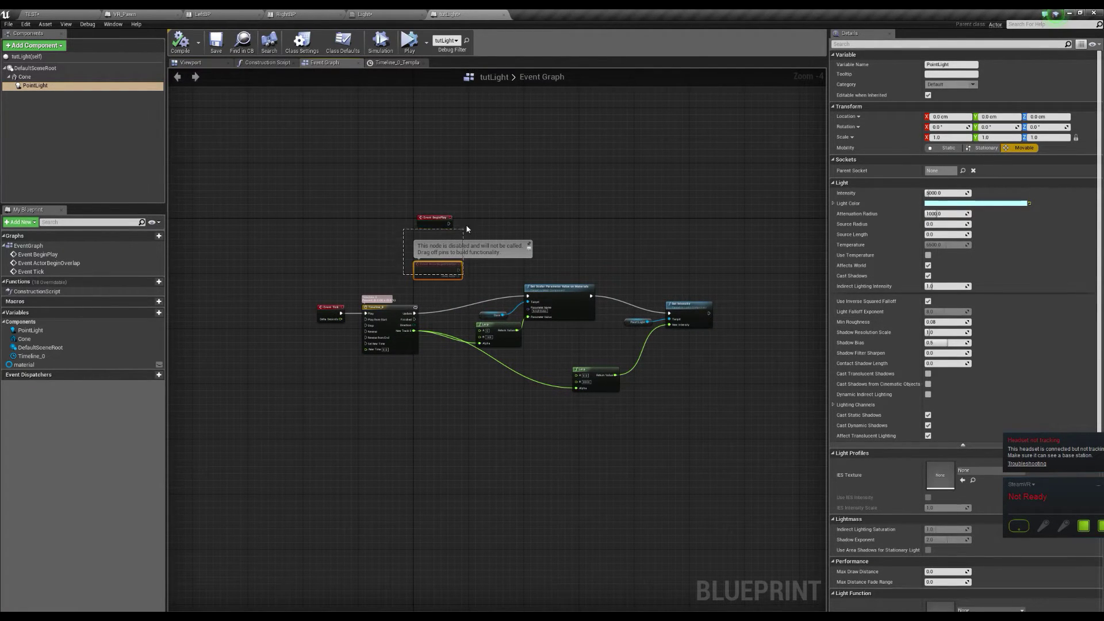
drag(467, 229, 484, 195)
key(Delete)
right_drag(464, 226, 550, 184)
scroll(434, 269, up, 4)
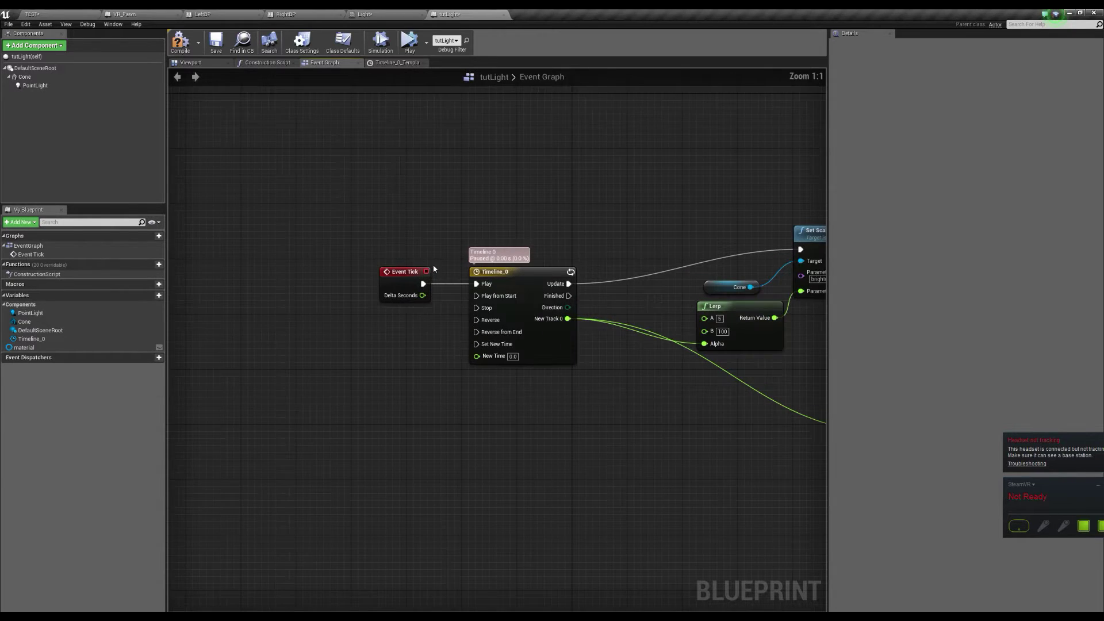
drag(396, 283, 283, 282)
right_drag(404, 345, 306, 328)
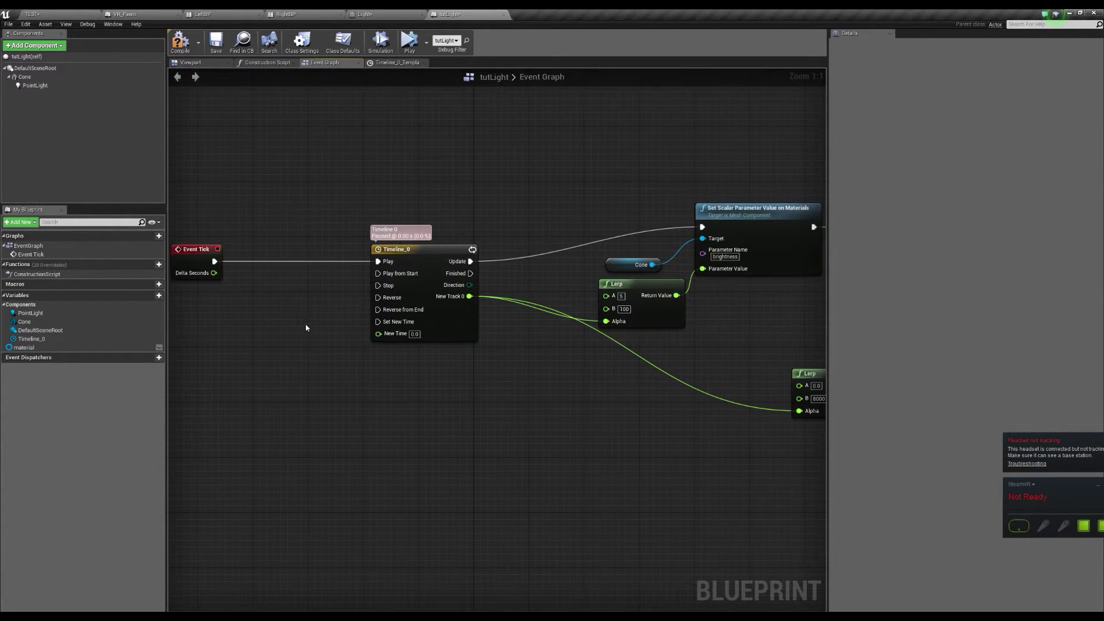
Add a second Timeline node below Timeline_0 and delete it again.
right_click(295, 391)
text(t)
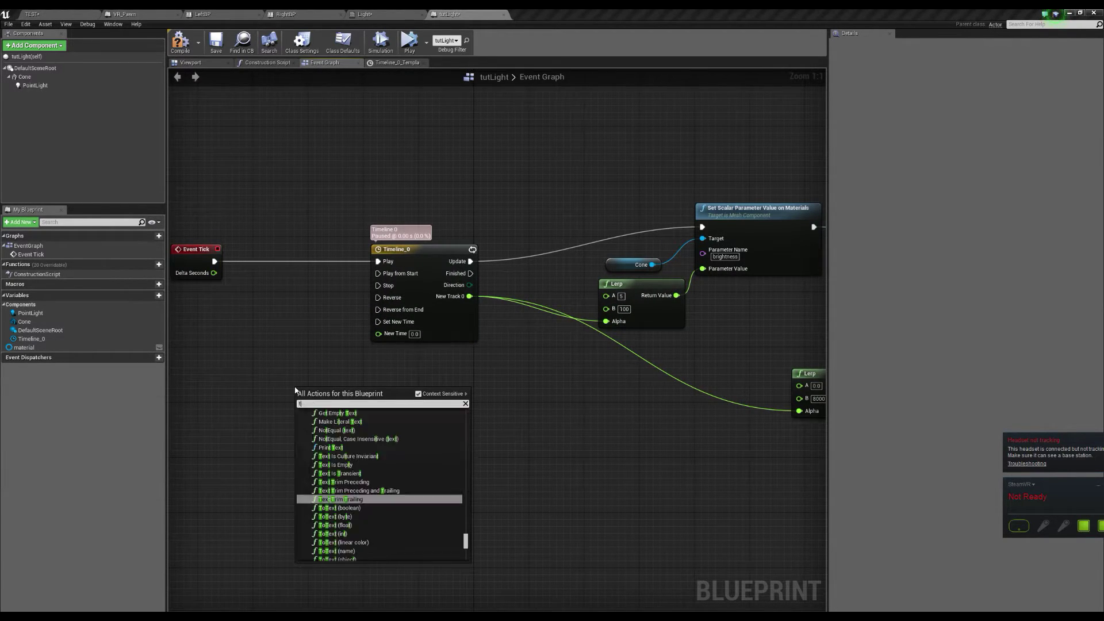
text(imeli)
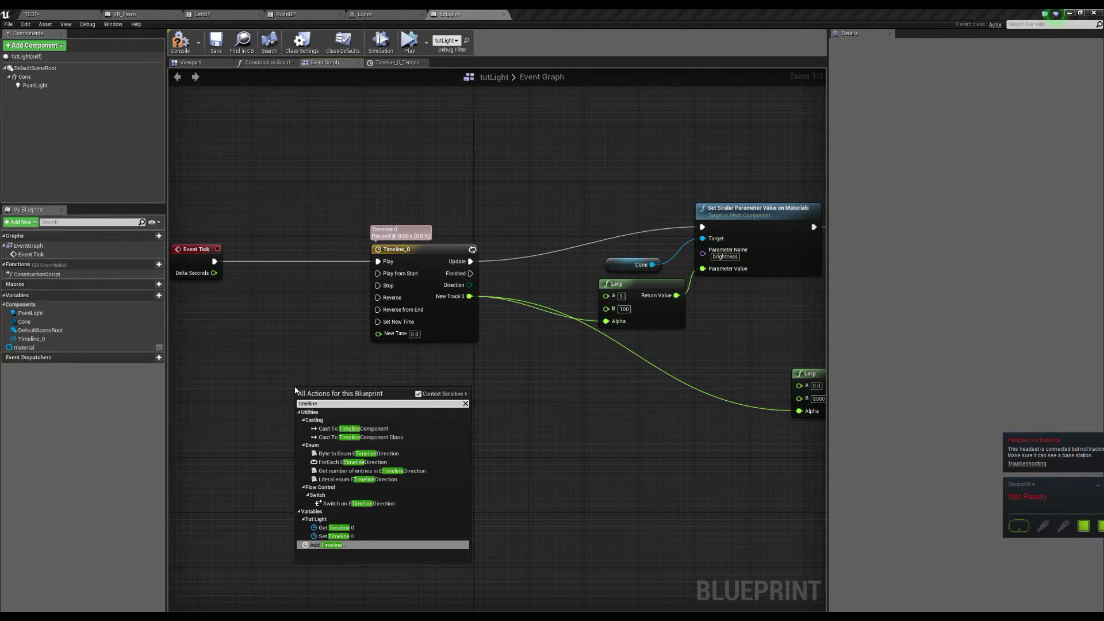
text(ne)
key(Return)
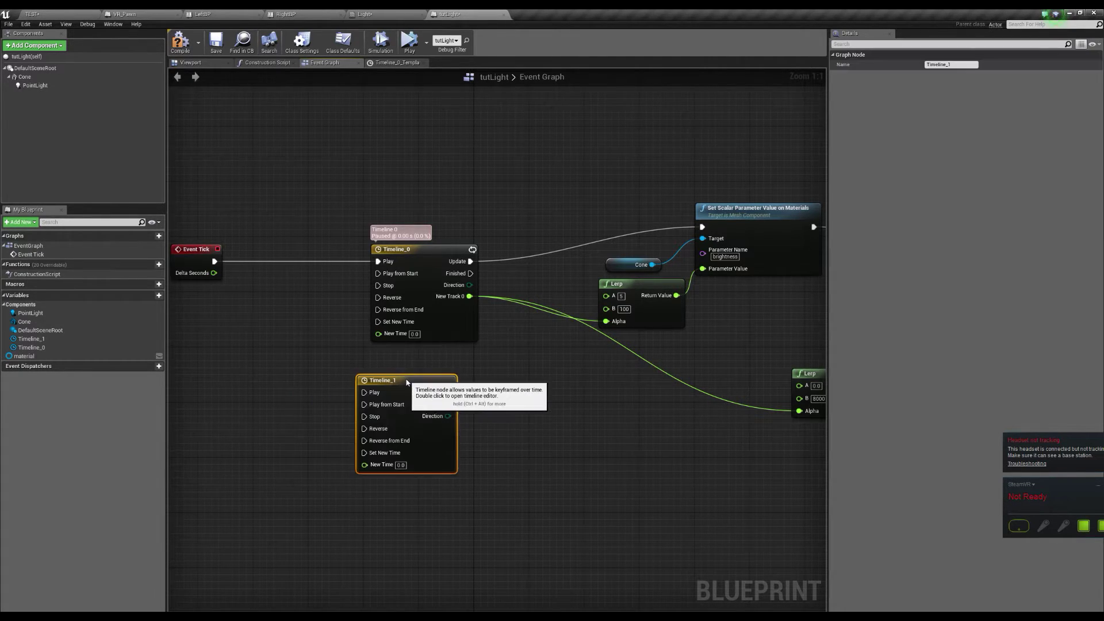
drag(345, 394, 409, 381)
key(Delete)
Open the Timeline_0 node for editing and make sure Loop is enabled.
click(446, 333)
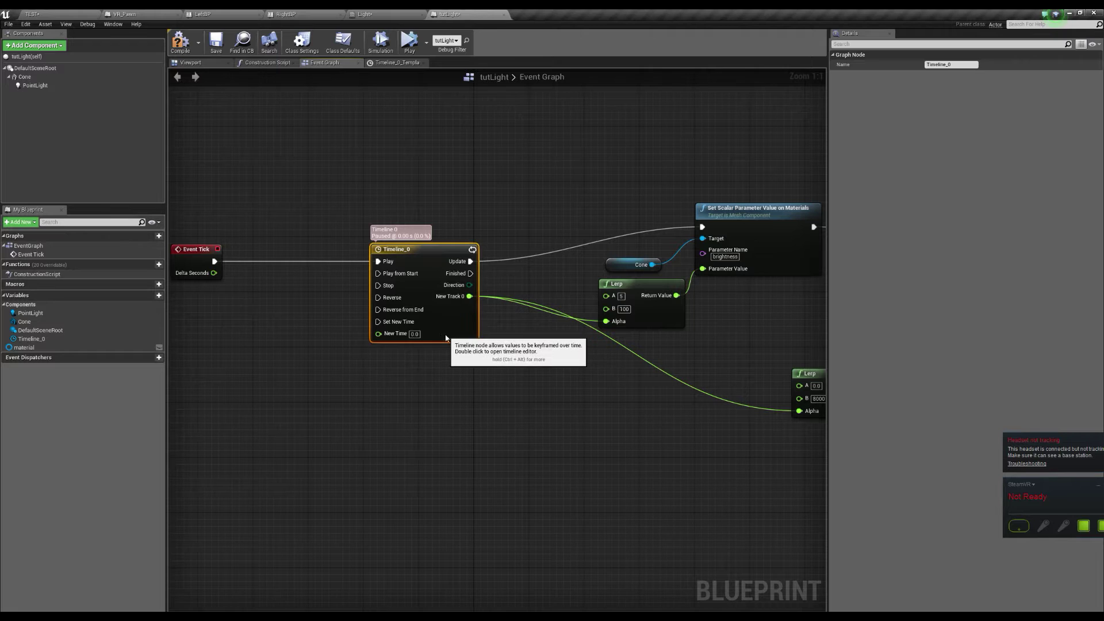
double_click(445, 332)
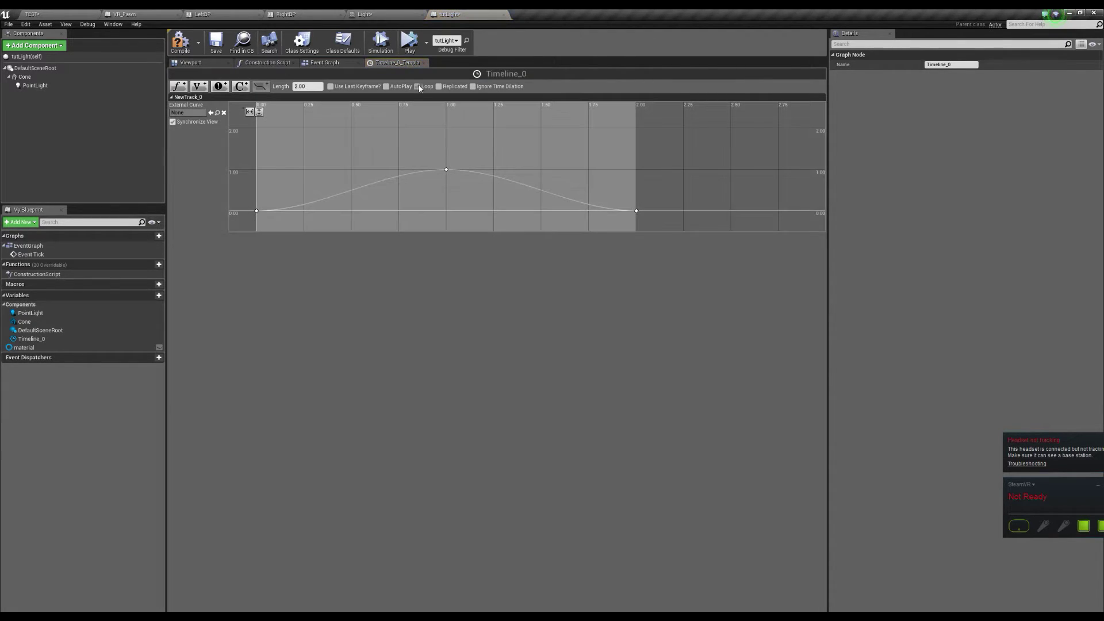
click(417, 86)
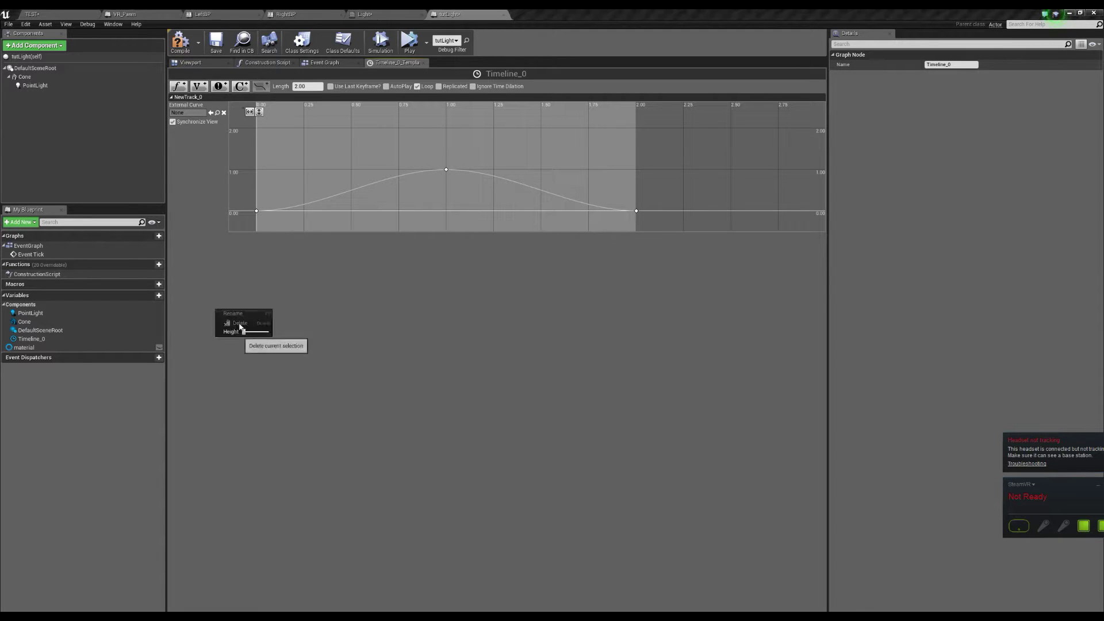
Add a second float track to Timeline_0 and delete it again.
click(179, 86)
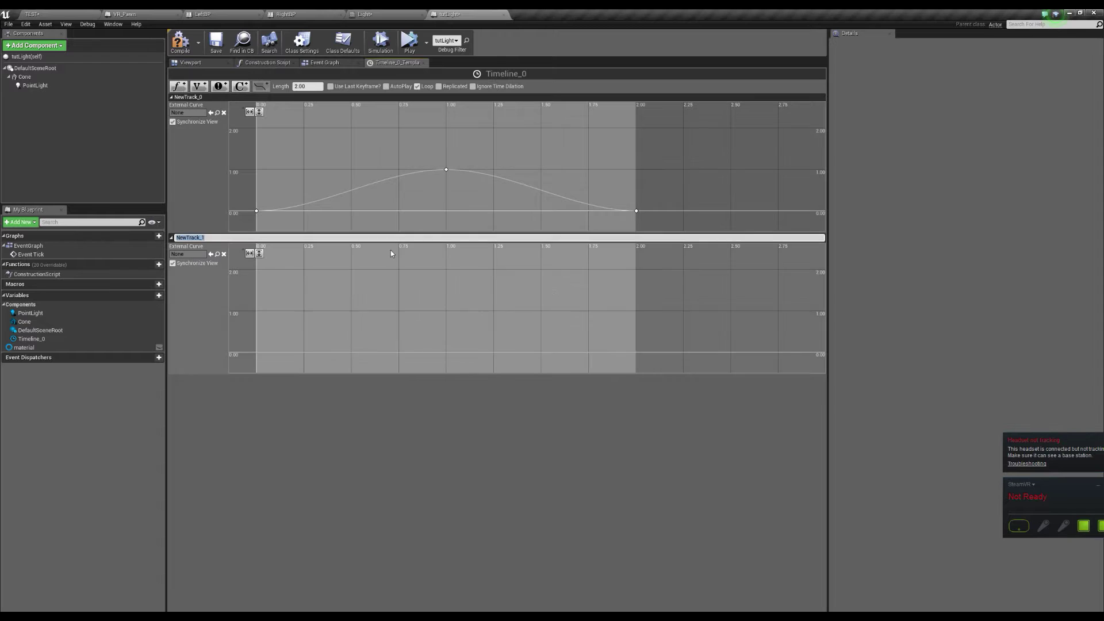
right_click(204, 296)
click(224, 306)
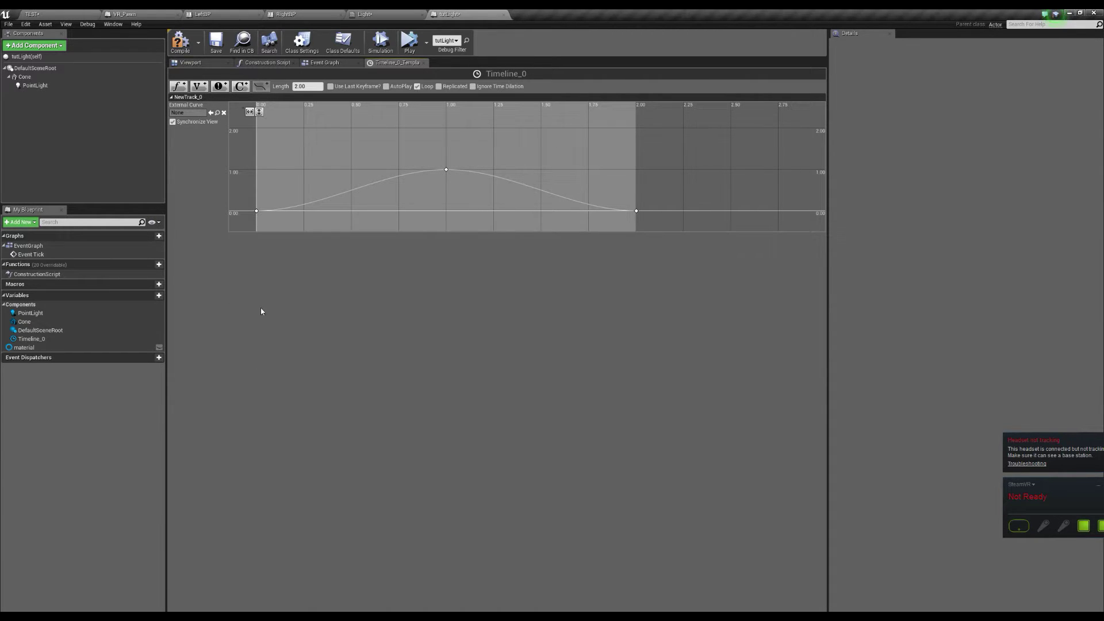
Add an extra key to the NewTrack_0 curve at about 0.36 seconds with a value of about 1.24 and undo it.
right_click(322, 163)
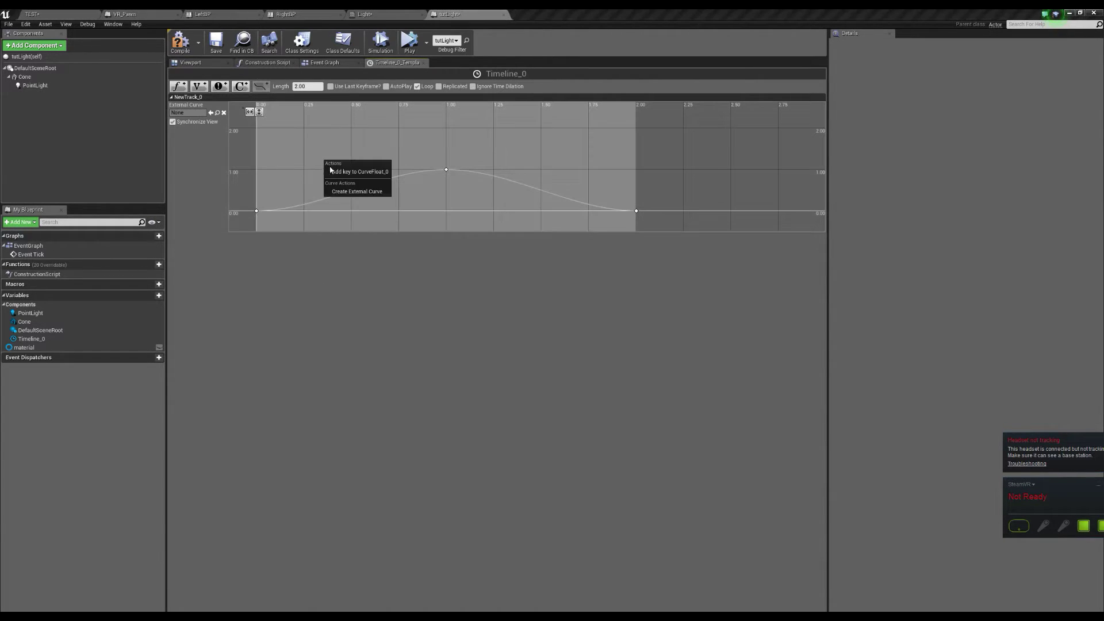
click(334, 172)
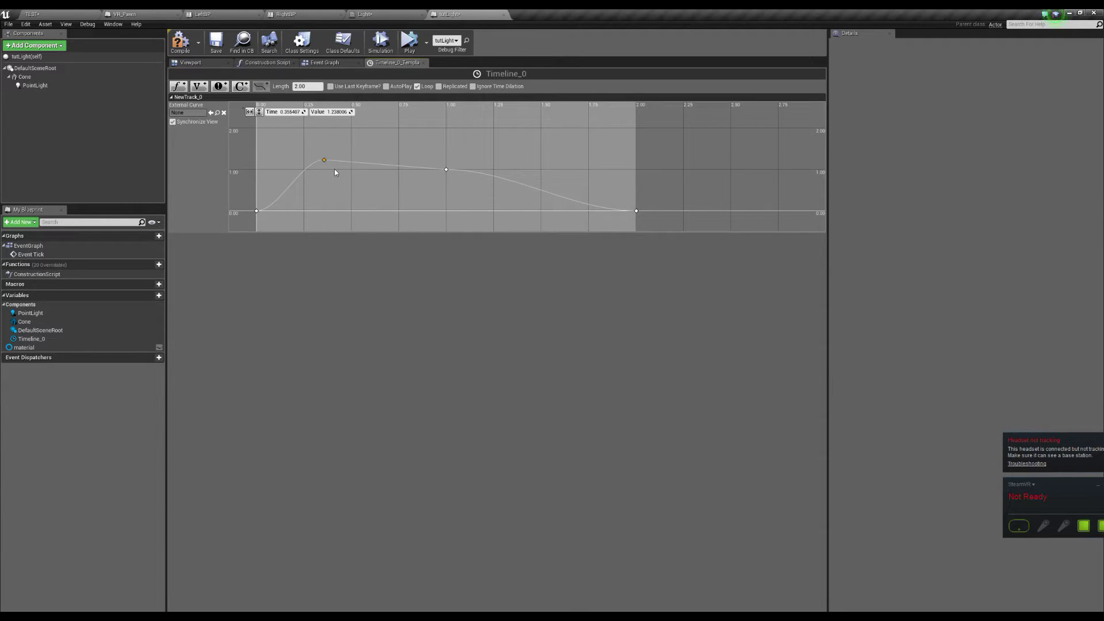
key(ctrl+z)
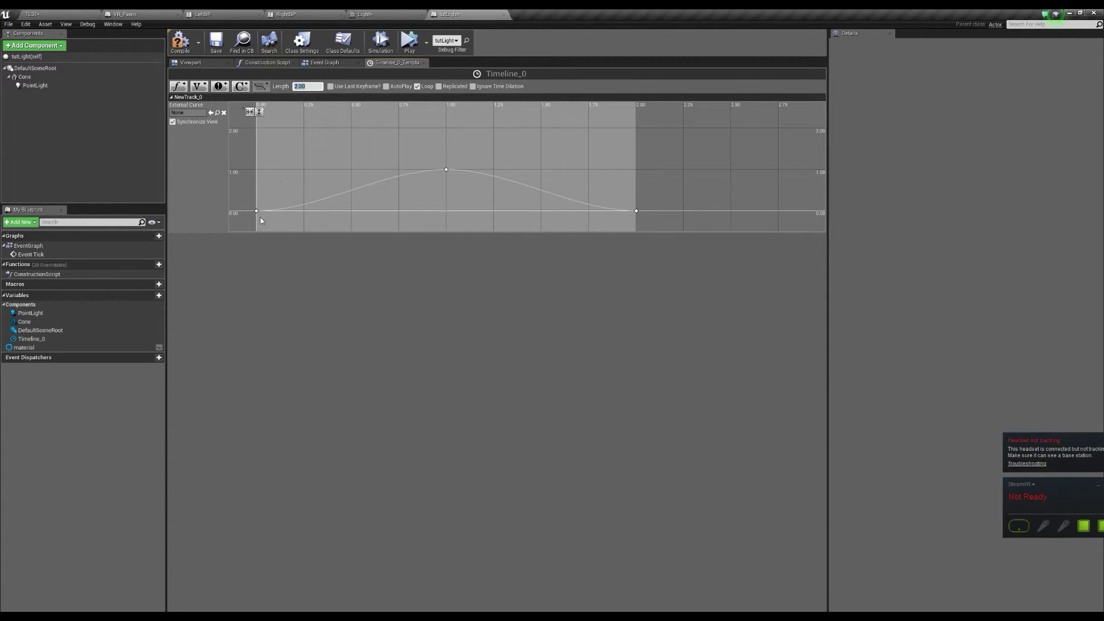
Examine the time and value of the start, middle and end keys on the NewTrack_0 curve.
click(257, 212)
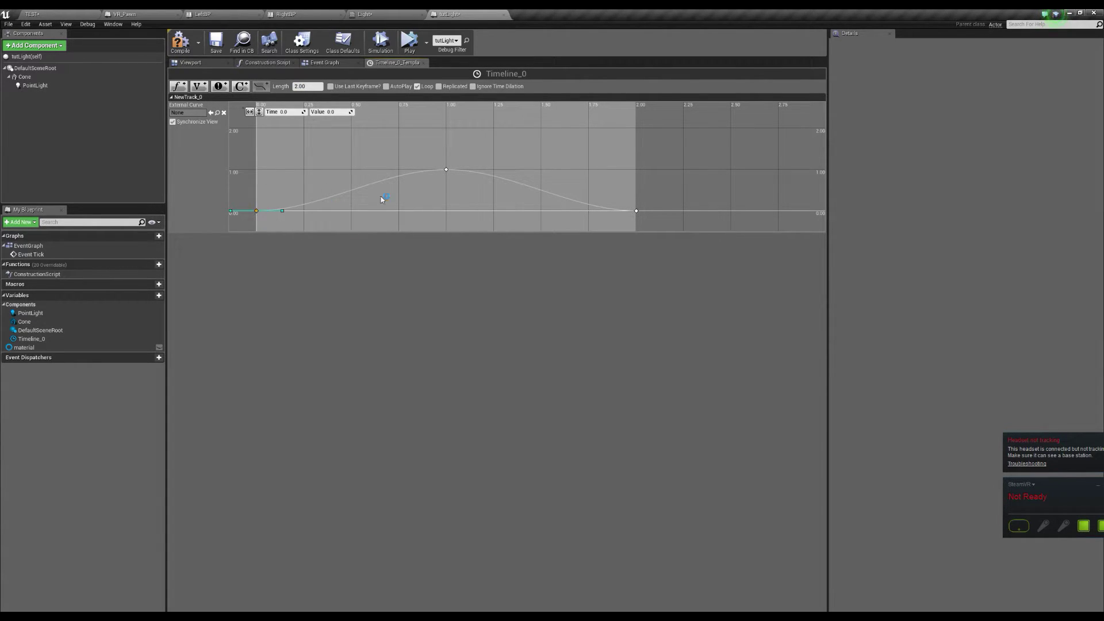
click(446, 171)
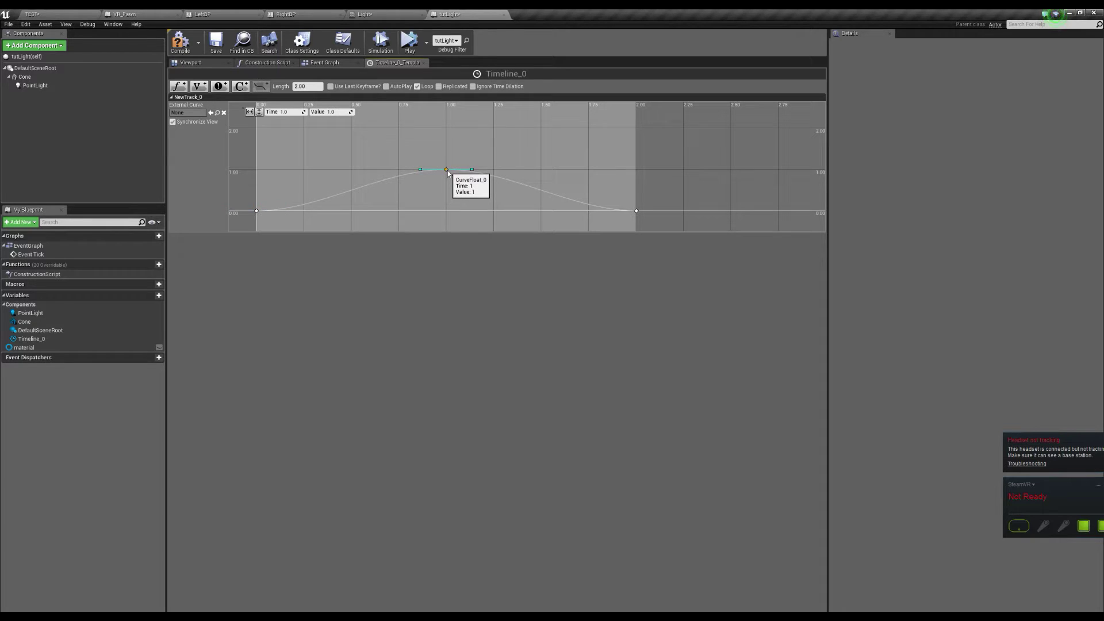
click(637, 212)
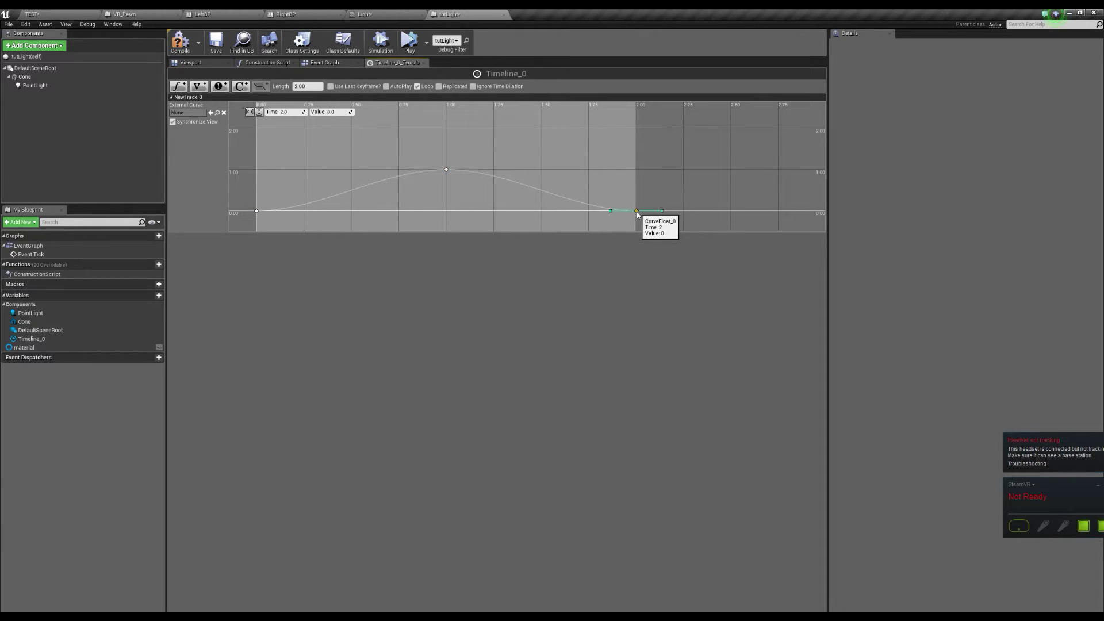
click(257, 212)
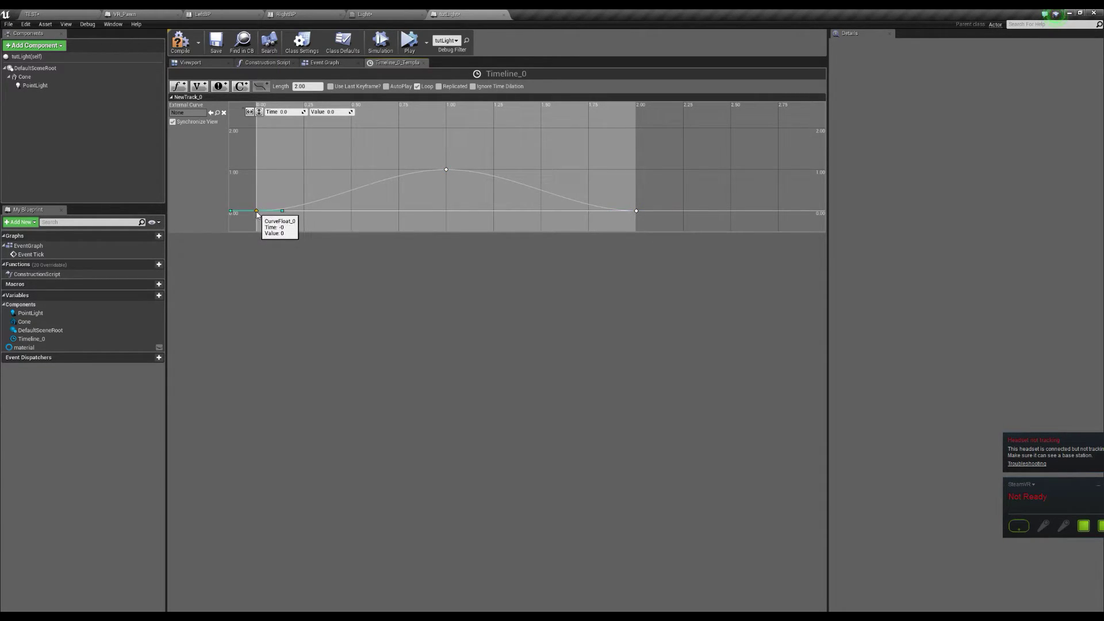
right_click(257, 214)
click(267, 225)
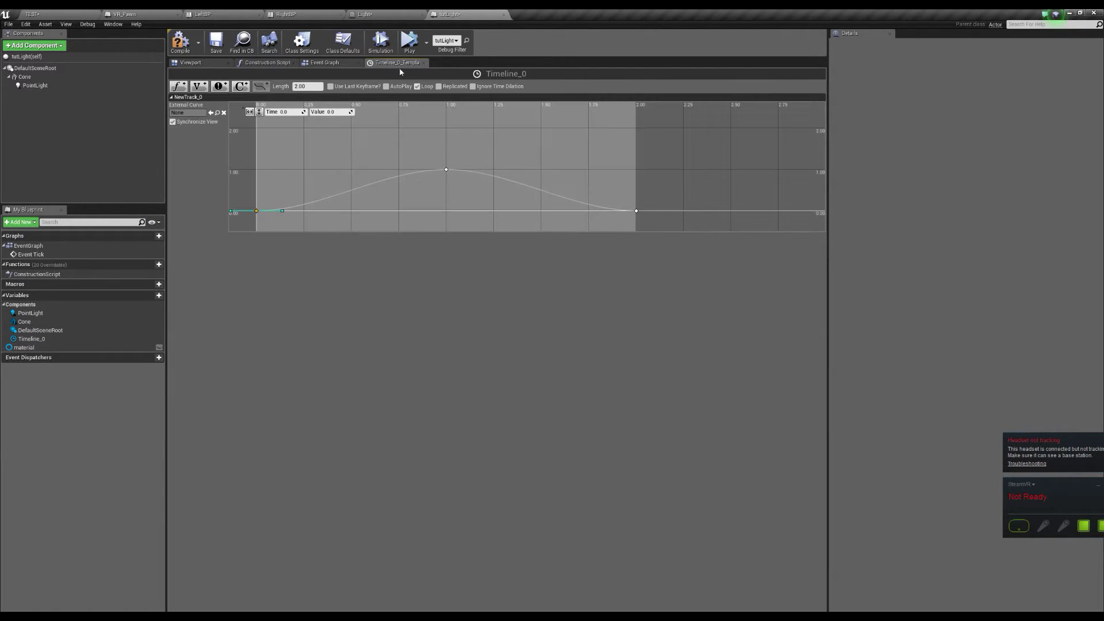
Return to the tutLight event graph and examine how Timeline_0 drives the Set Scalar Parameter Value on Materials node.
click(334, 63)
right_drag(551, 222, 426, 214)
right_drag(353, 214, 541, 254)
drag(541, 254, 445, 254)
right_drag(605, 241, 403, 242)
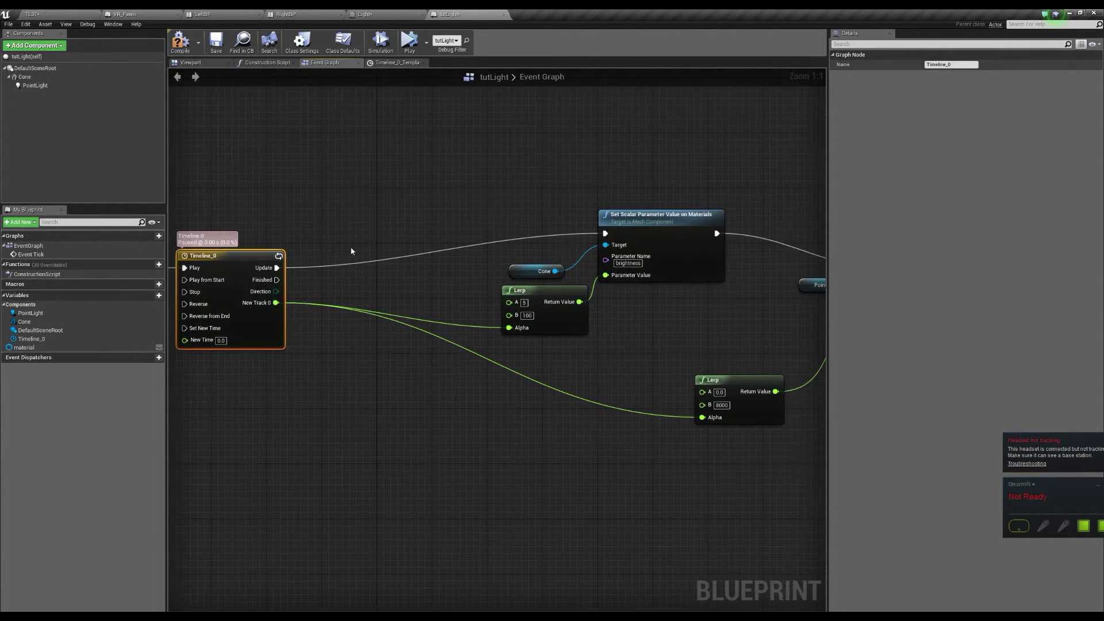
click(647, 218)
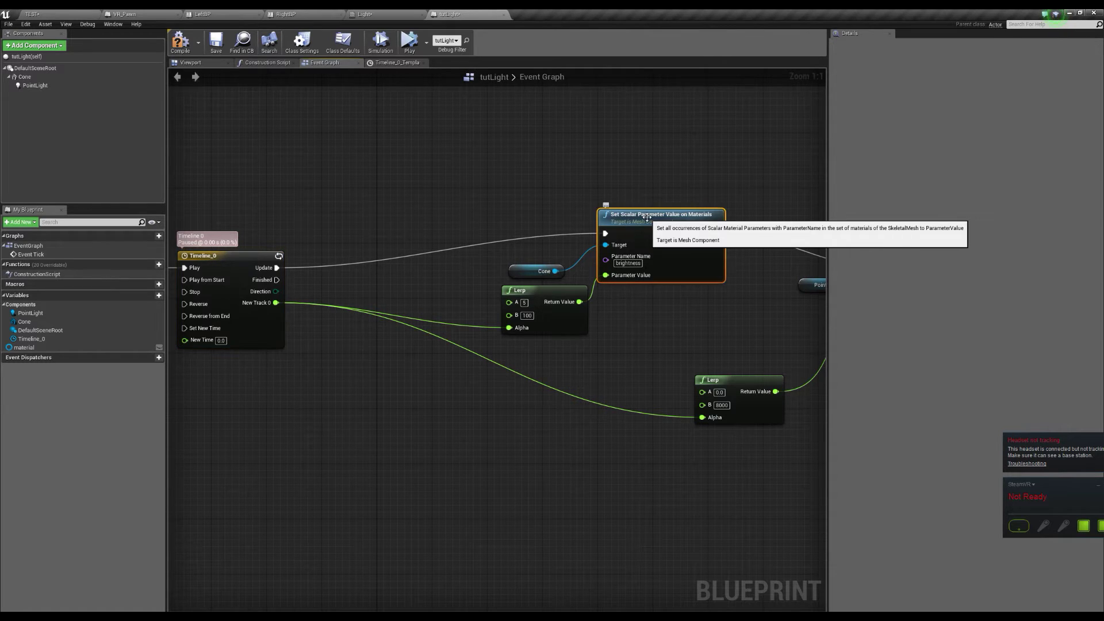
right_drag(682, 174, 594, 150)
click(594, 150)
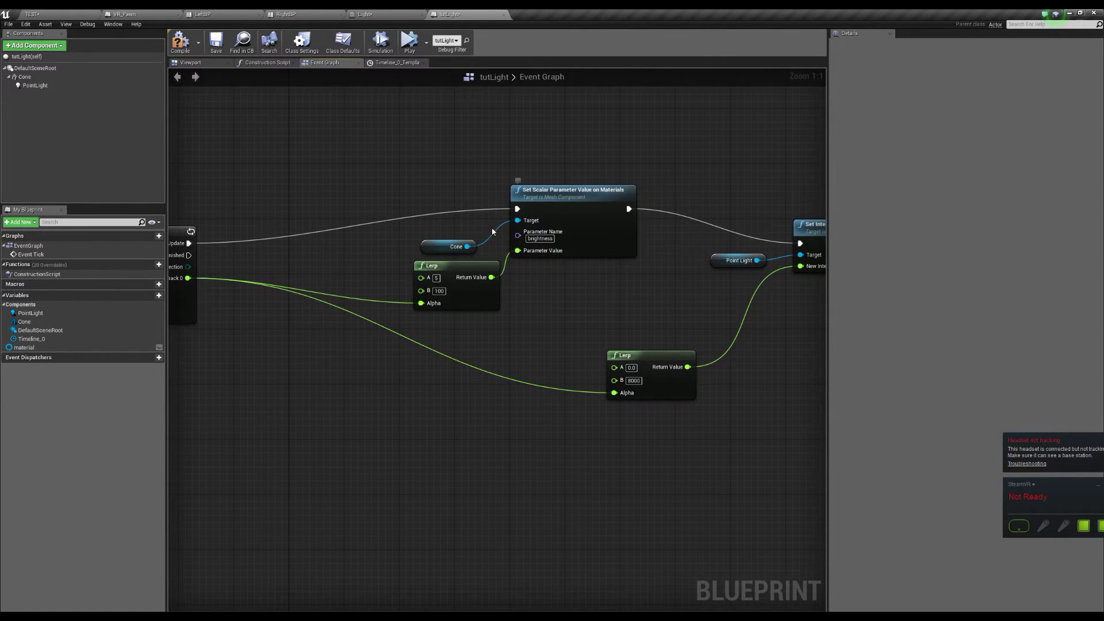
Search the available Blueprint actions for "scalar", highlight Set Scalar Parameter Value on Materials (Cone) and dismiss the list without adding a node.
right_click(377, 161)
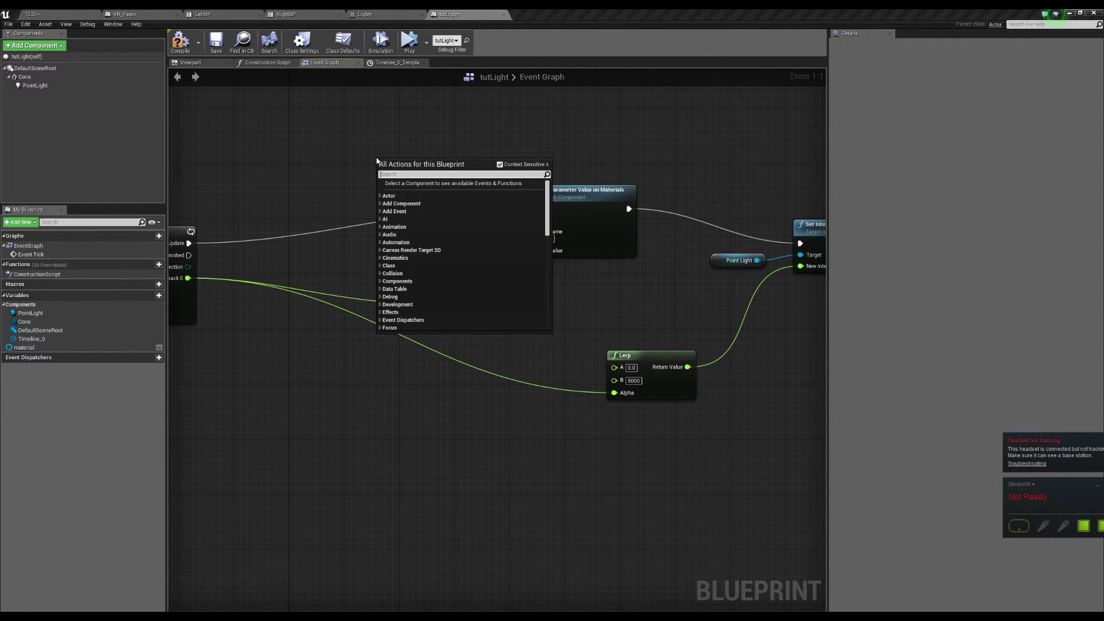
text(scalar)
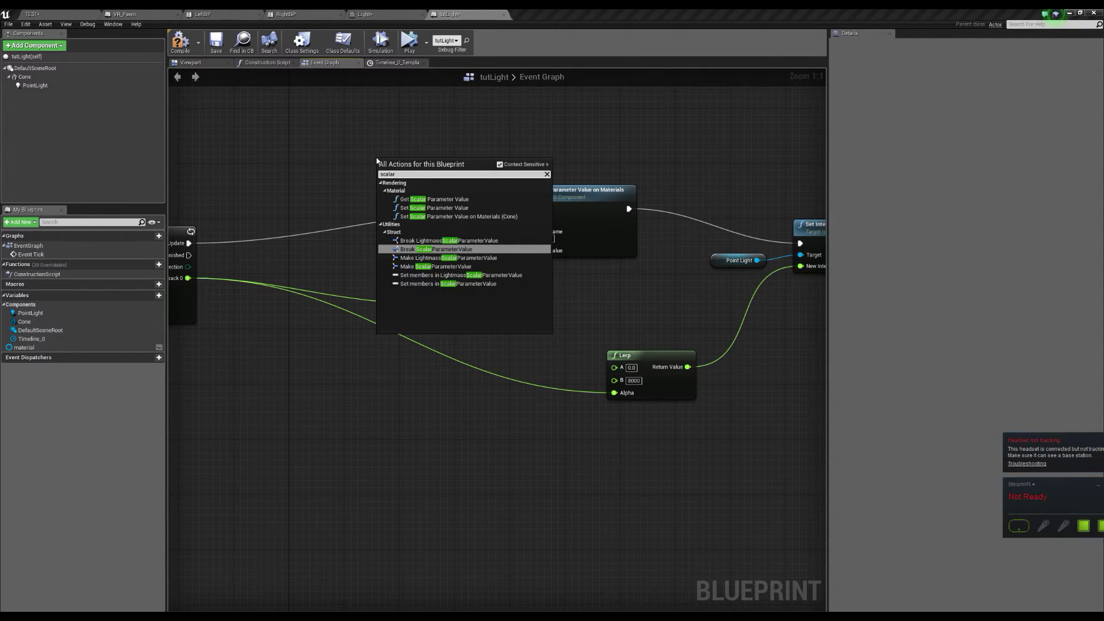
key(Up)
key(Up)
key(Up)
key(Down)
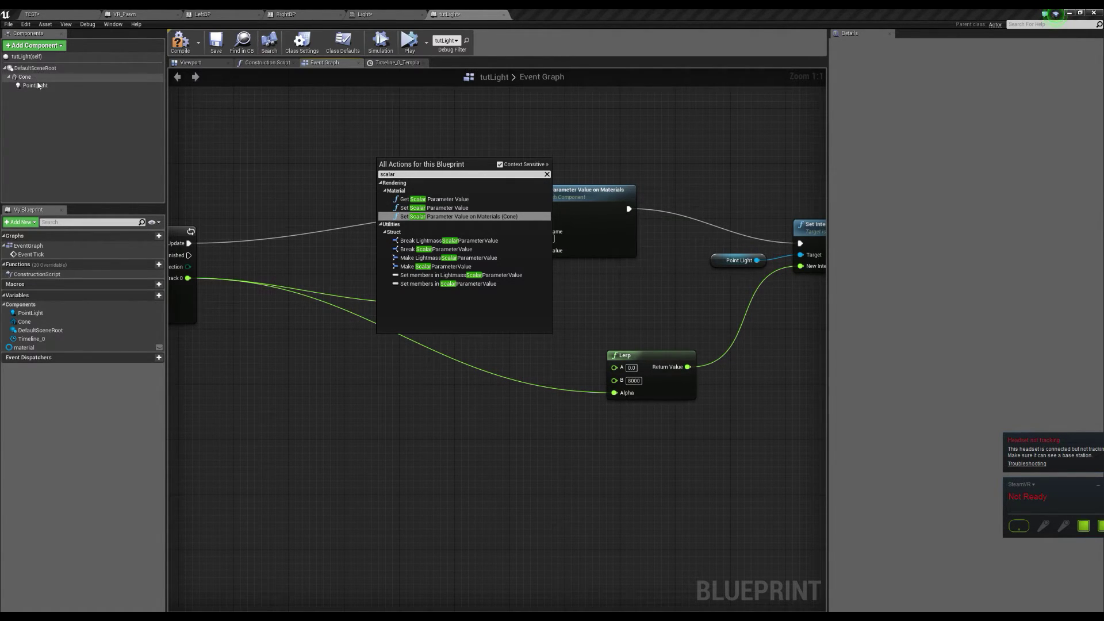
click(288, 98)
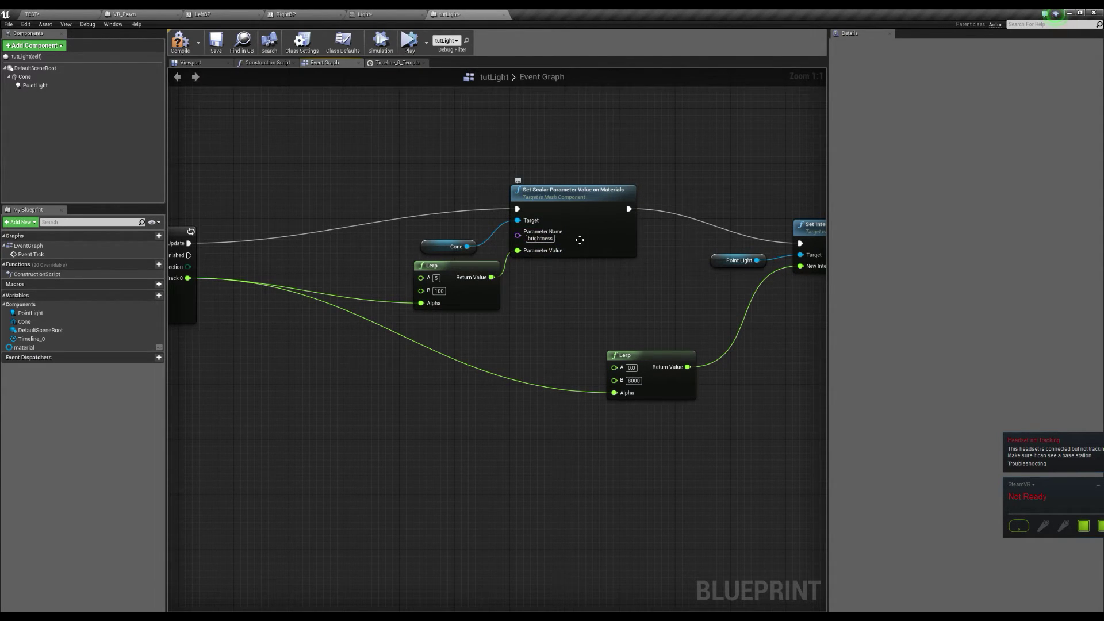
Move the Cone reference node slightly up, away from the Lerp node below it.
right_drag(579, 239, 474, 274)
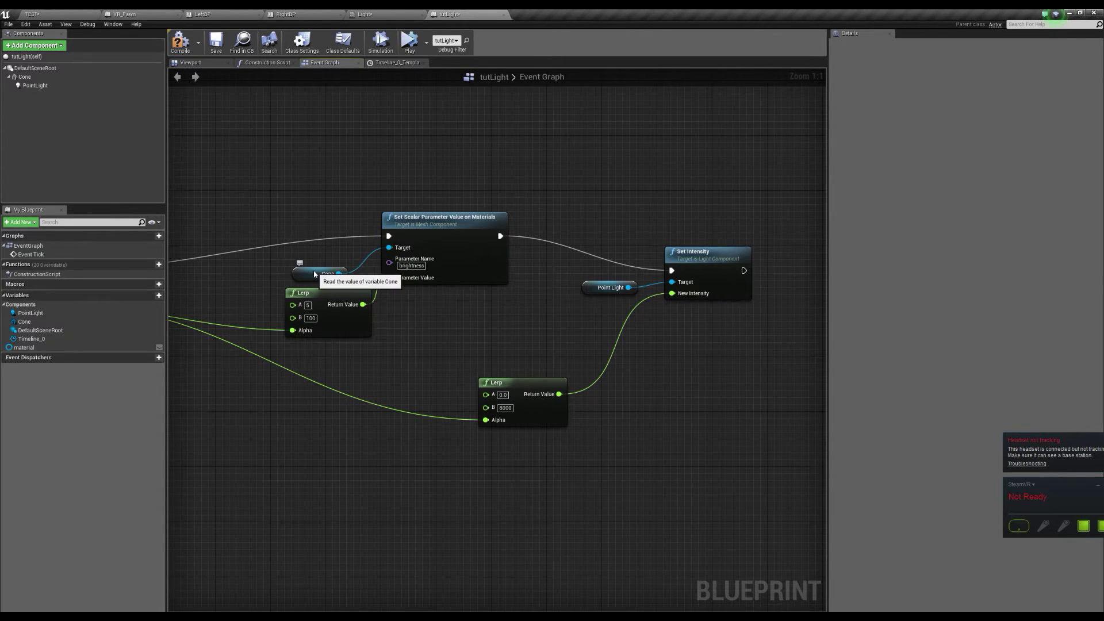
drag(314, 273, 315, 267)
click(356, 113)
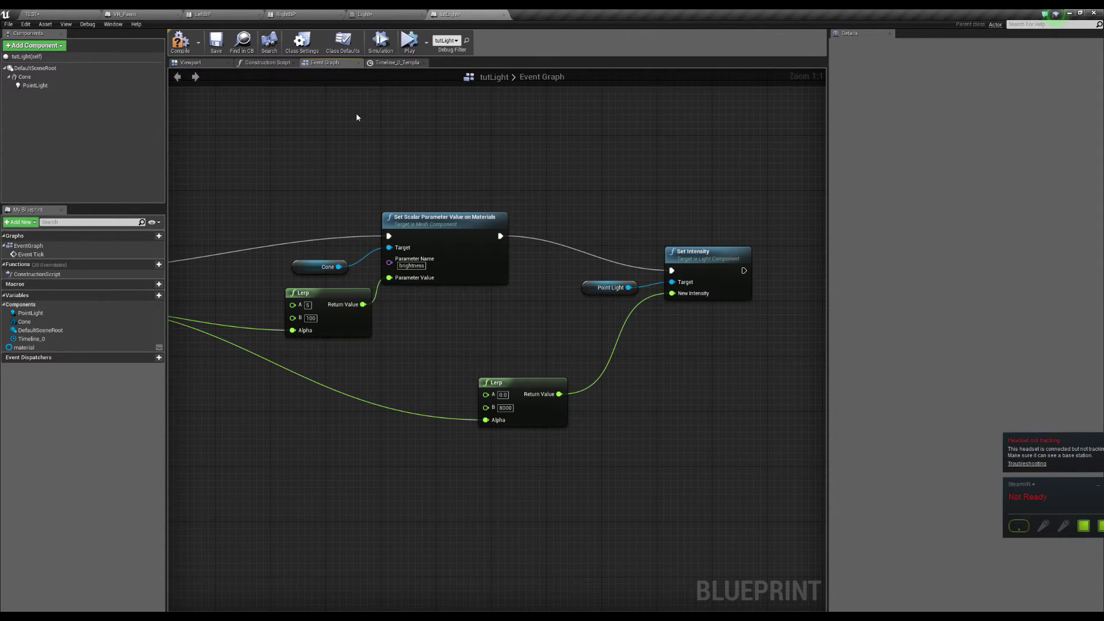
Check the Brightness parameter's name in the Light material and return to the tutLight event graph.
click(396, 17)
click(643, 288)
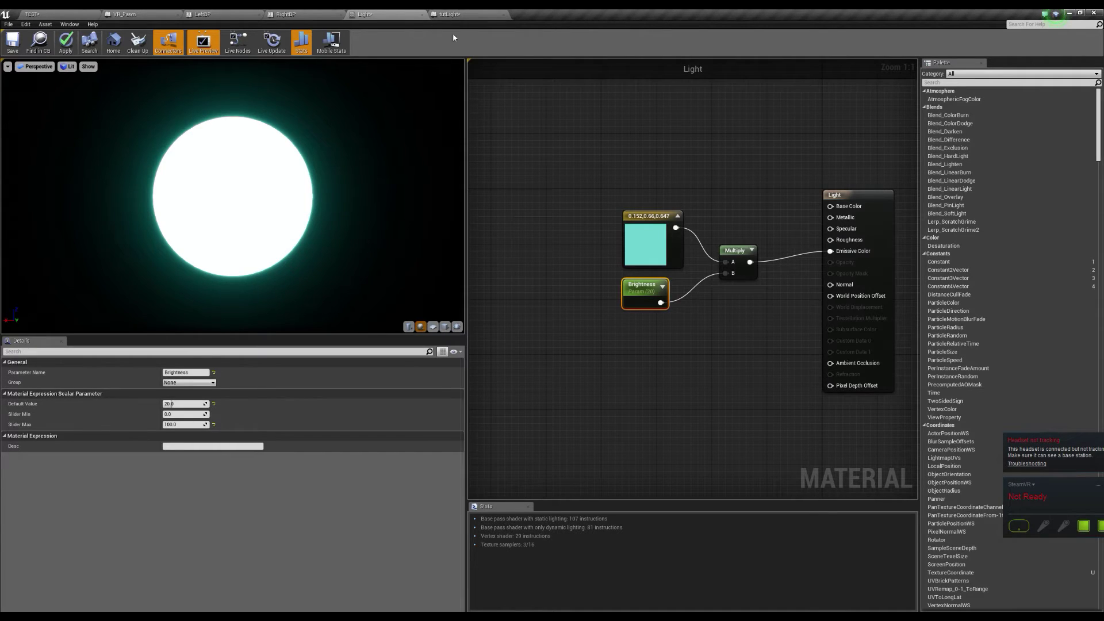
click(454, 14)
right_drag(457, 285, 477, 304)
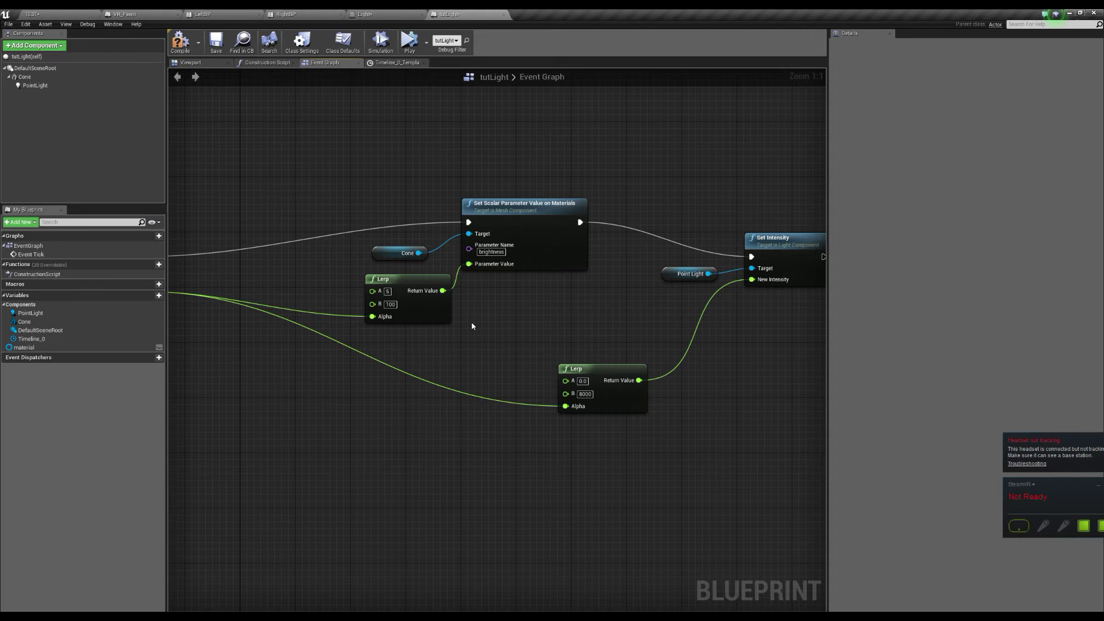
Set input A of the Lerp node feeding Parameter Value to 5.
click(410, 297)
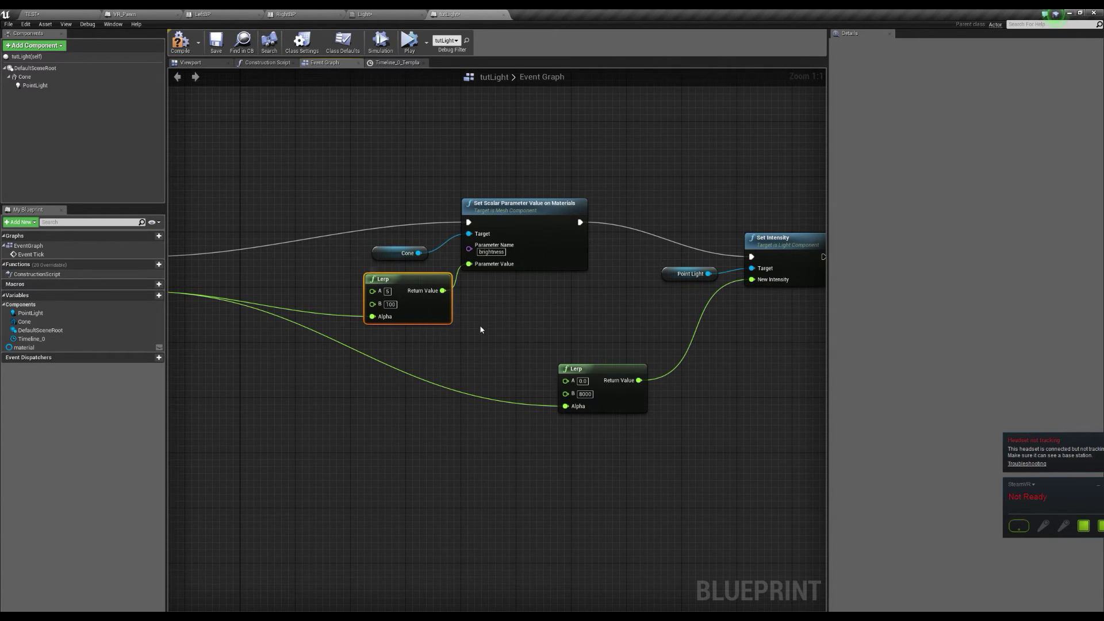
right_drag(480, 328, 631, 340)
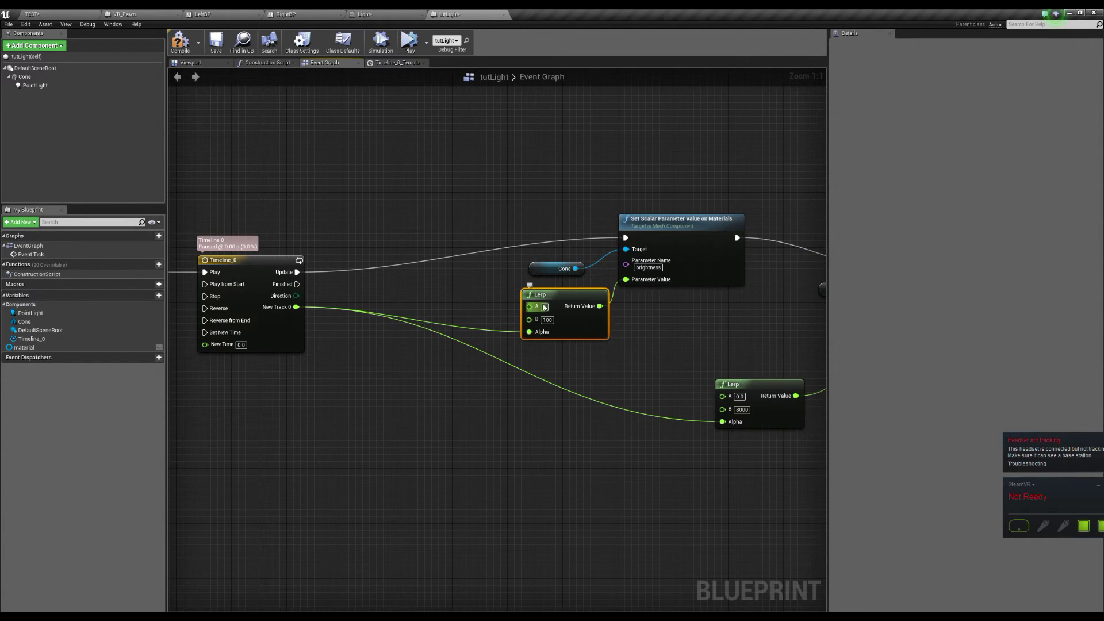
text(5)
key(Return)
Add a second PointLight reference with its own Set Intensity node above the existing one, and delete both again.
right_drag(624, 361, 359, 323)
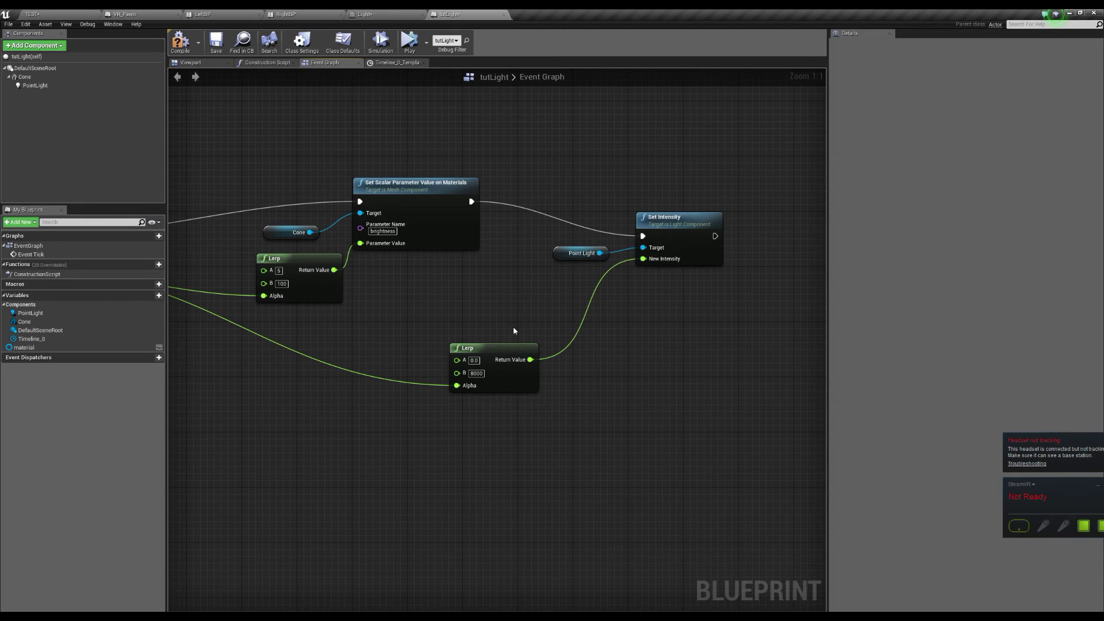
right_drag(678, 320, 547, 343)
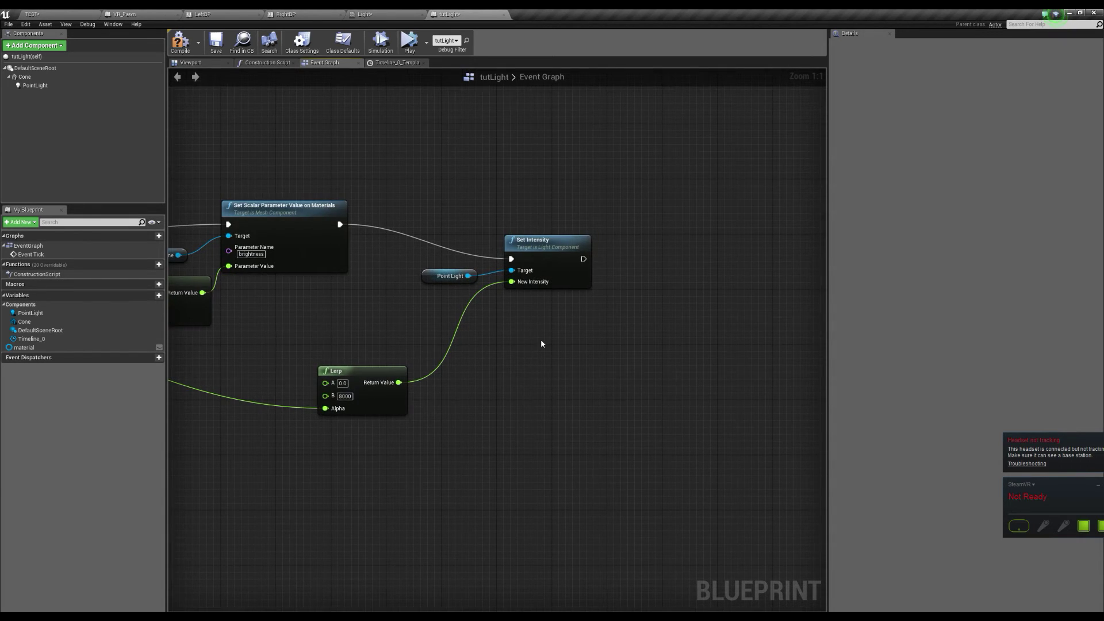
drag(51, 85, 519, 183)
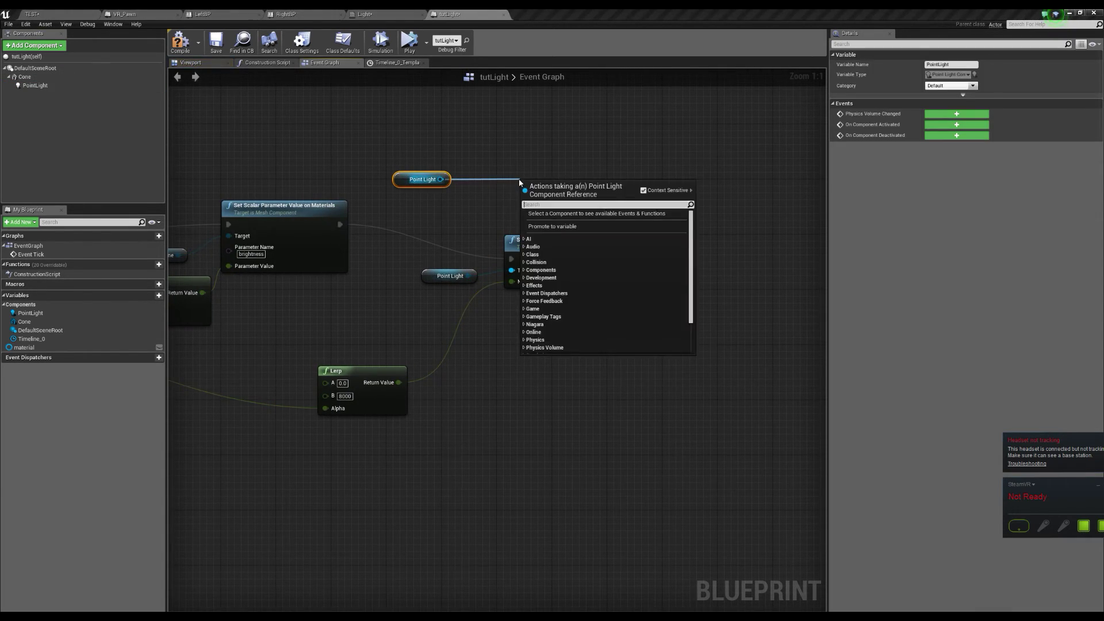
text(intes)
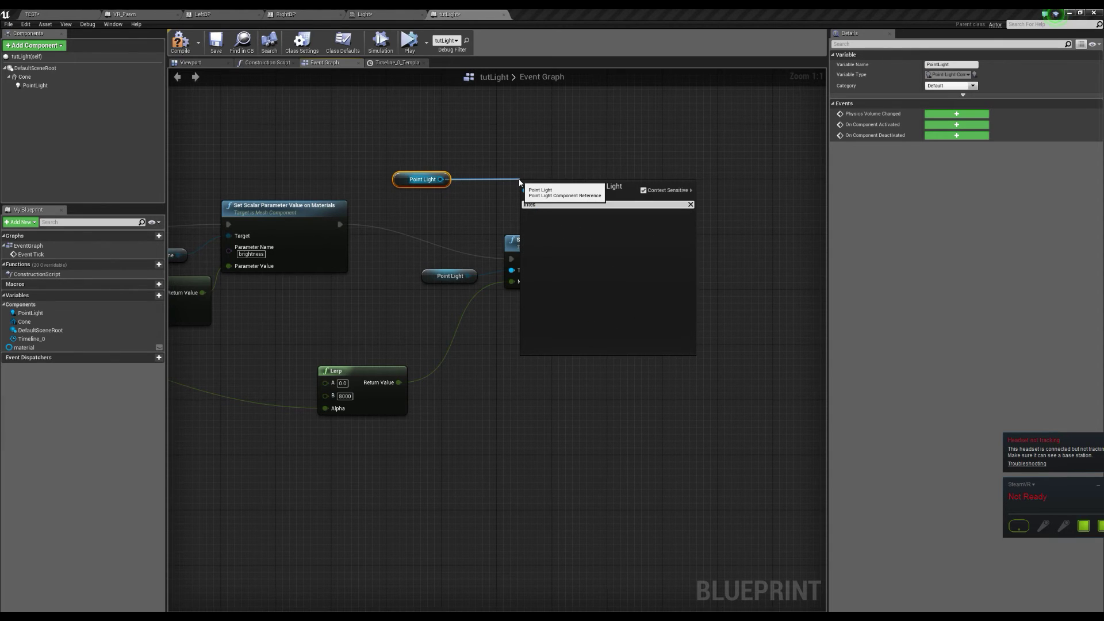
key(BackSpace)
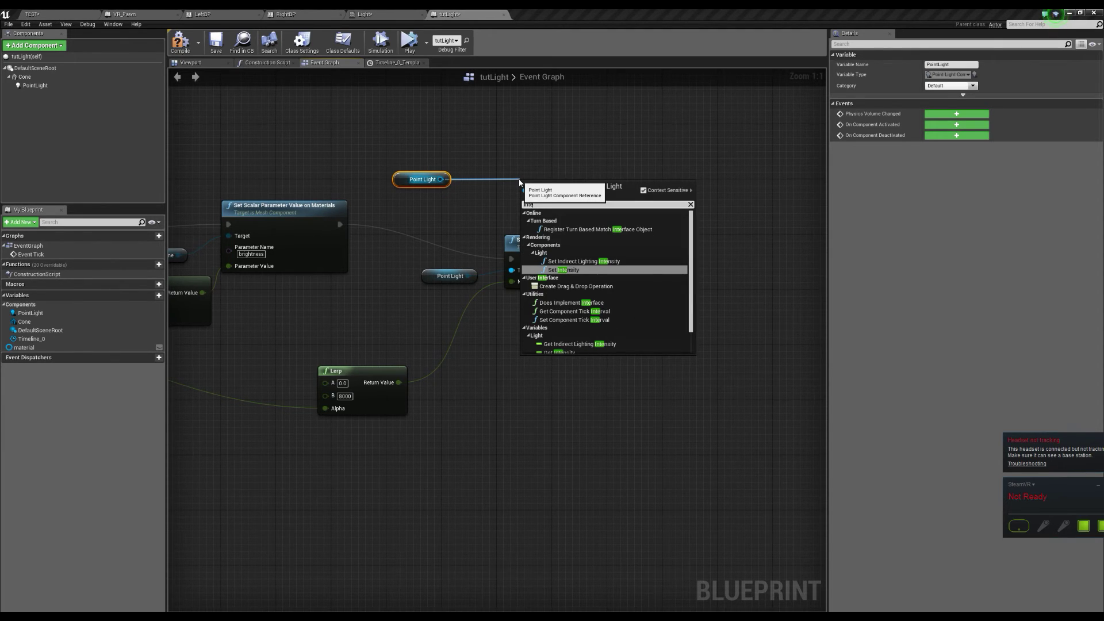
text(ns)
key(Return)
drag(569, 189, 558, 153)
key(Delete)
drag(539, 194, 368, 159)
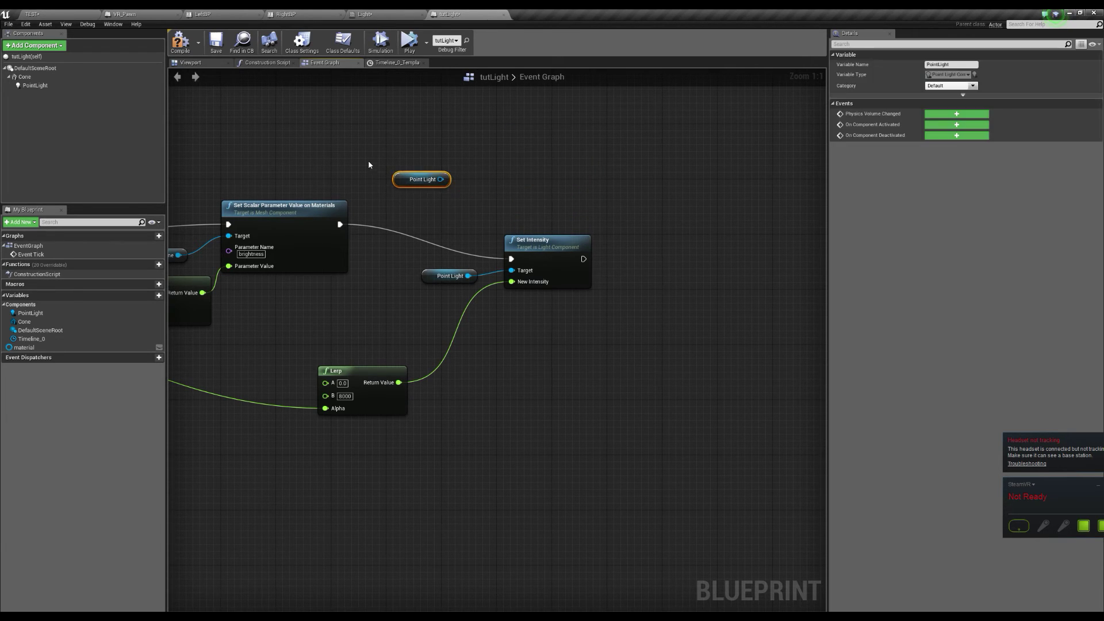
key(Delete)
Examine the A and B inputs of the Lerp node feeding New Intensity on the Set Intensity node.
right_drag(384, 351, 323, 287)
click(476, 341)
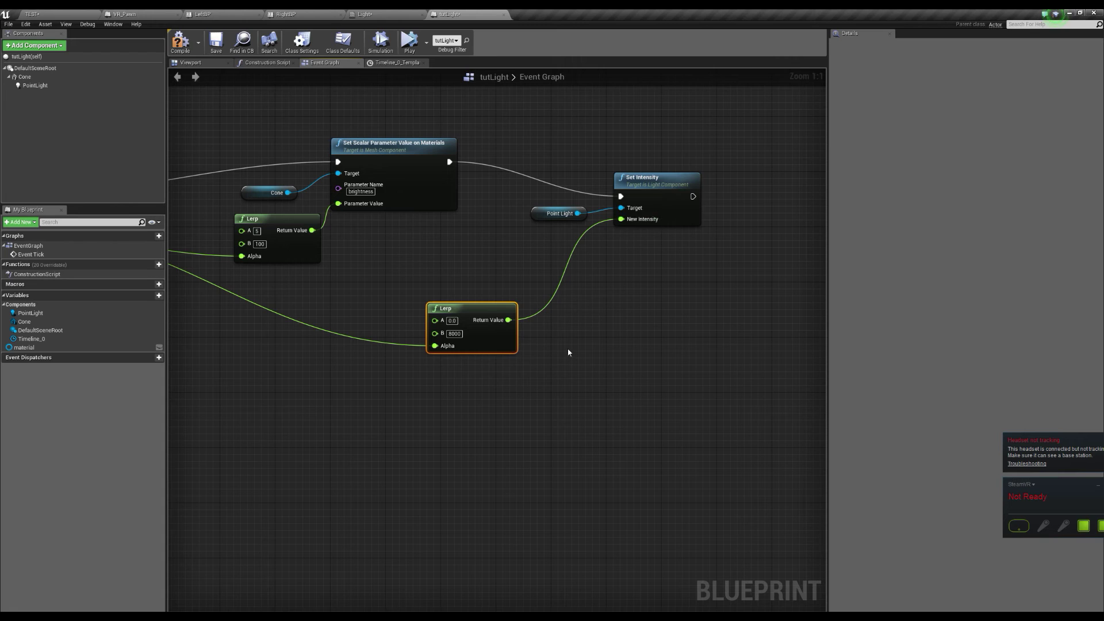
right_drag(568, 352, 616, 296)
click(625, 283)
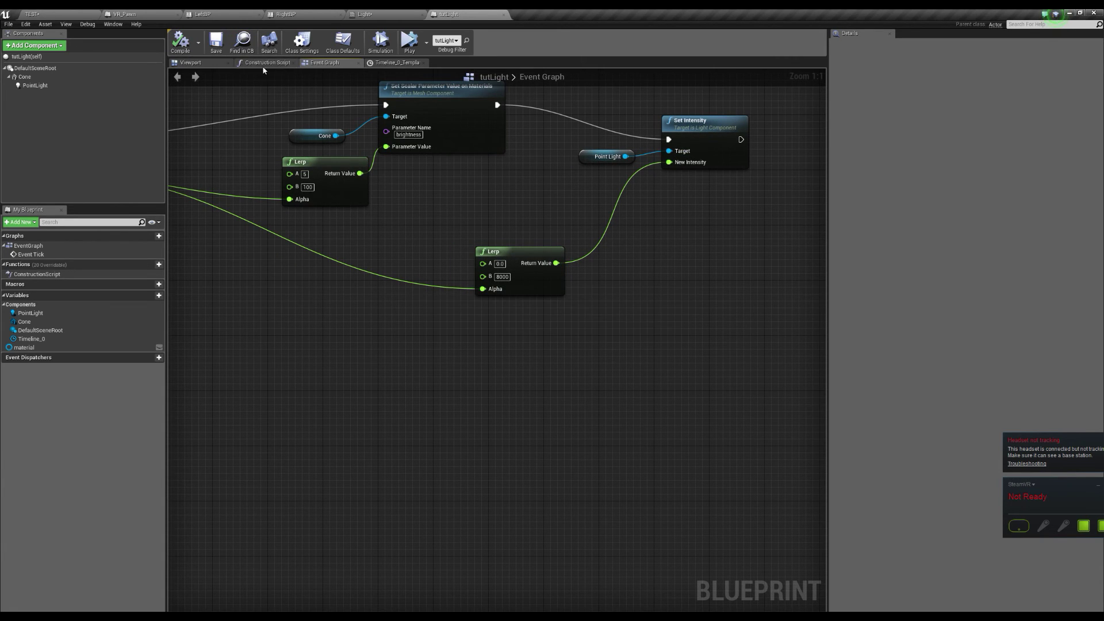
Simulate the TEST level and shift the Cone component of the front tutLight along its Y axis.
click(91, 13)
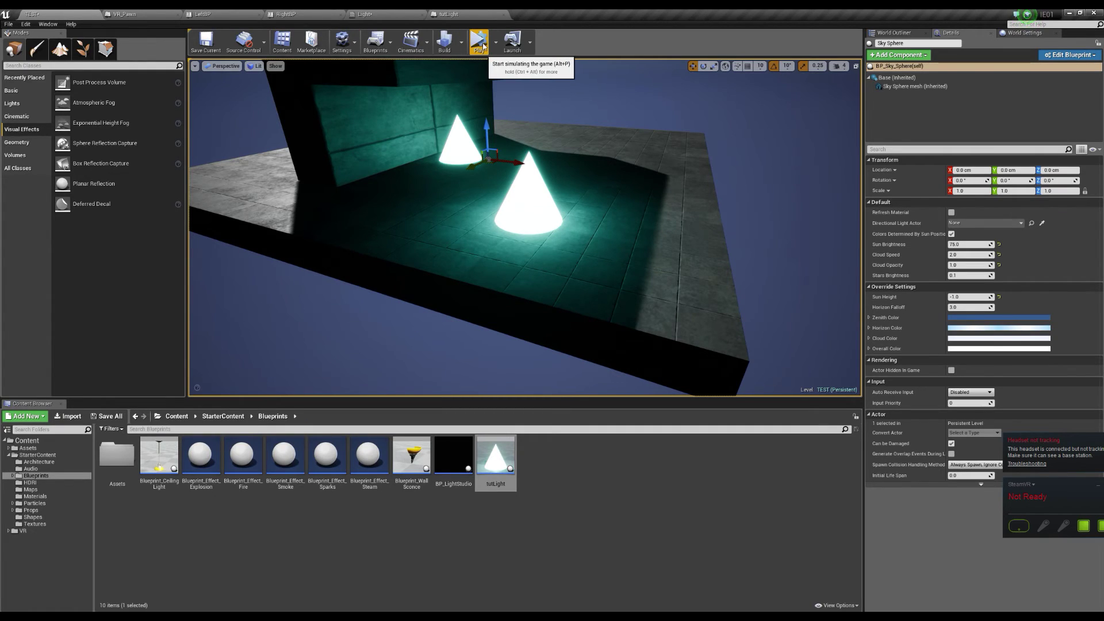
click(479, 42)
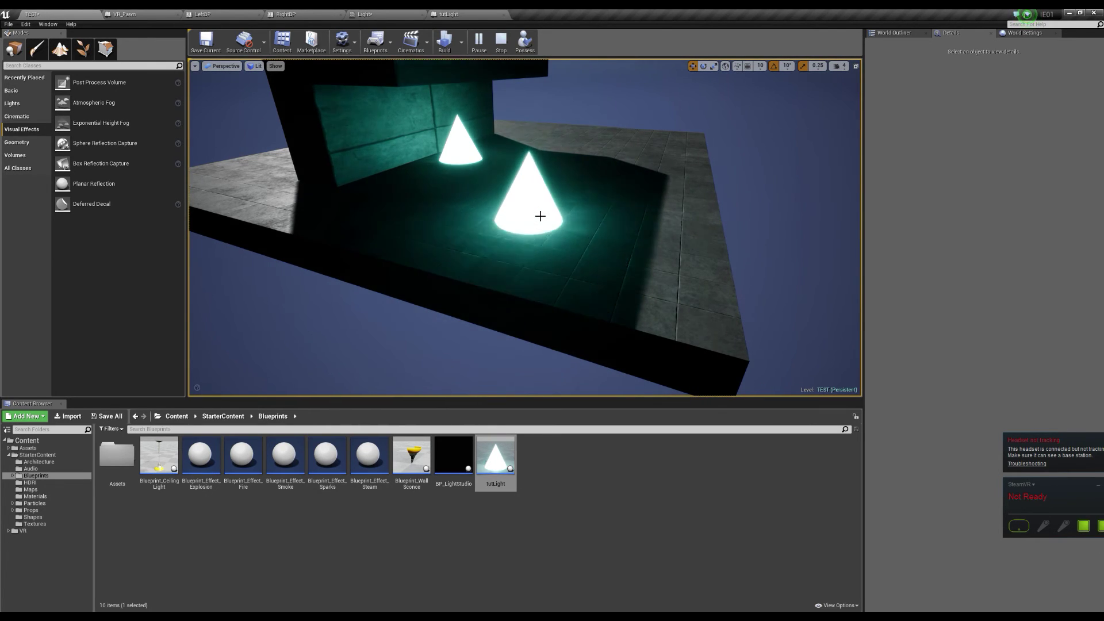
click(540, 215)
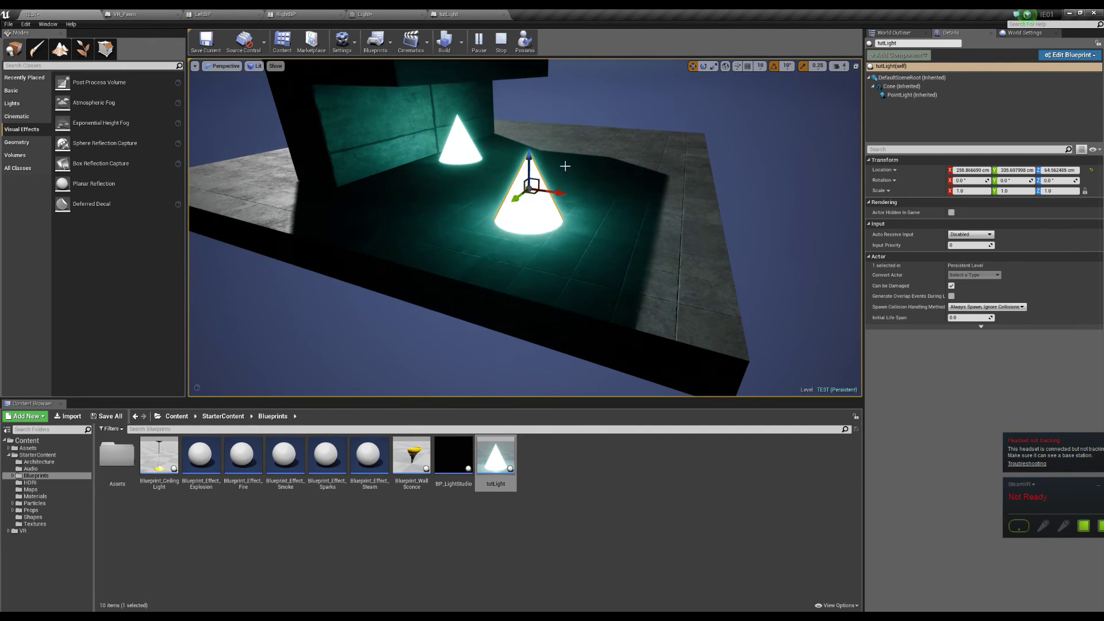
click(901, 86)
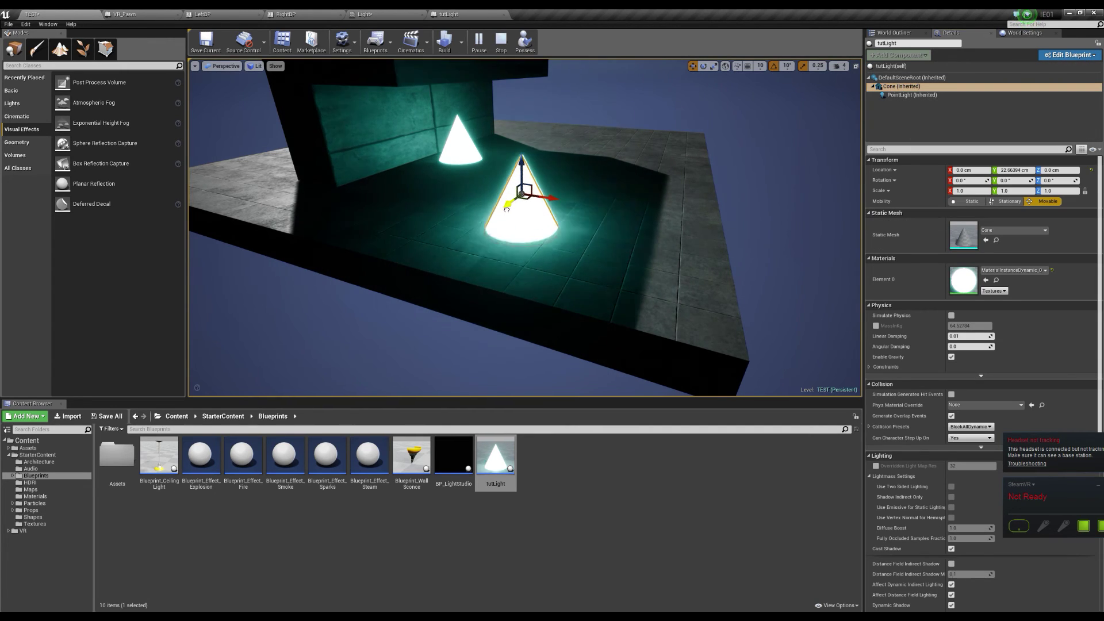
drag(469, 234, 562, 188)
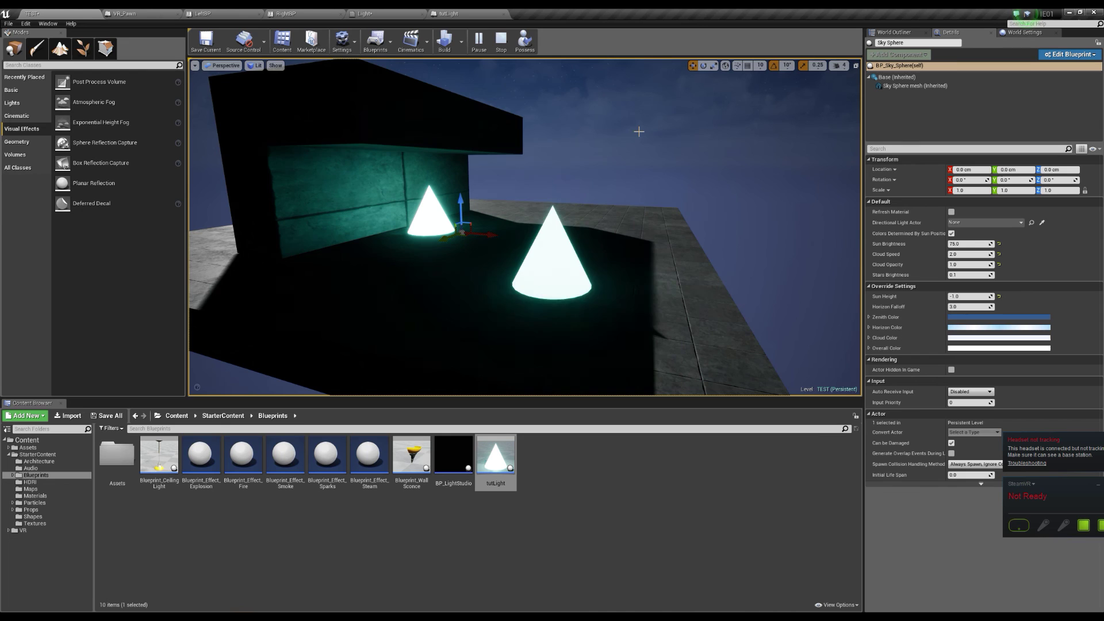